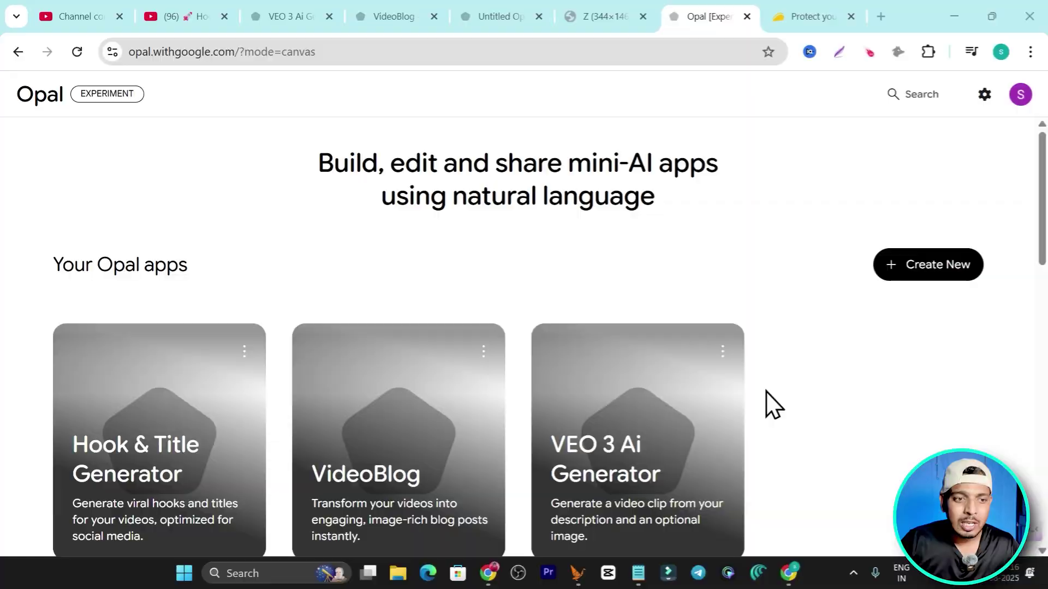
Scroll through the Opal apps and open the VEO 3 Ai Generator editor with its video preview
scroll(748, 371, down, 3)
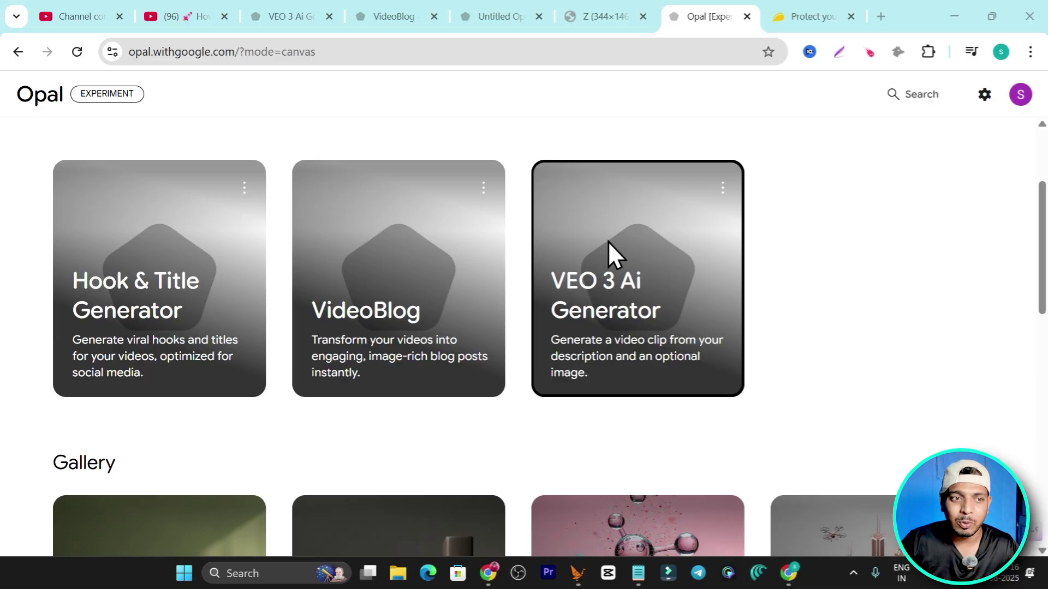
scroll(64, 202, up, 2)
scroll(49, 164, up, 1)
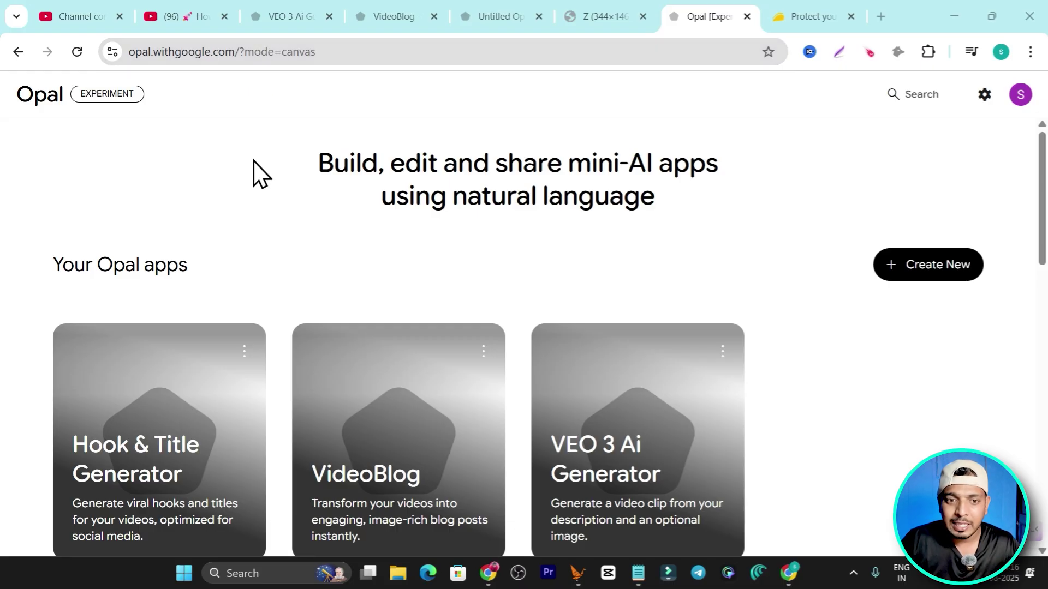
scroll(298, 164, down, 3)
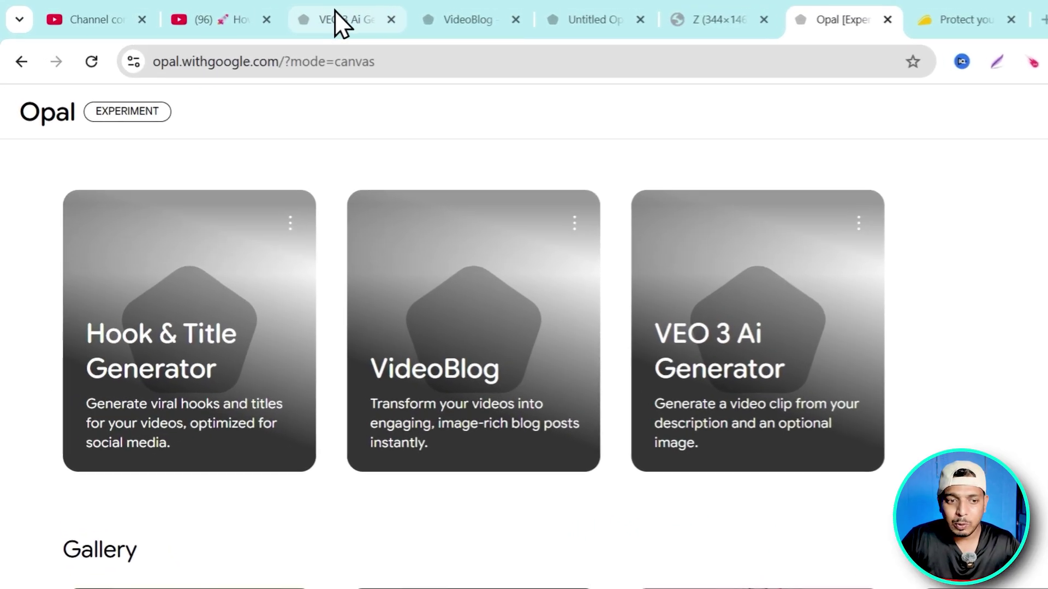
click(335, 12)
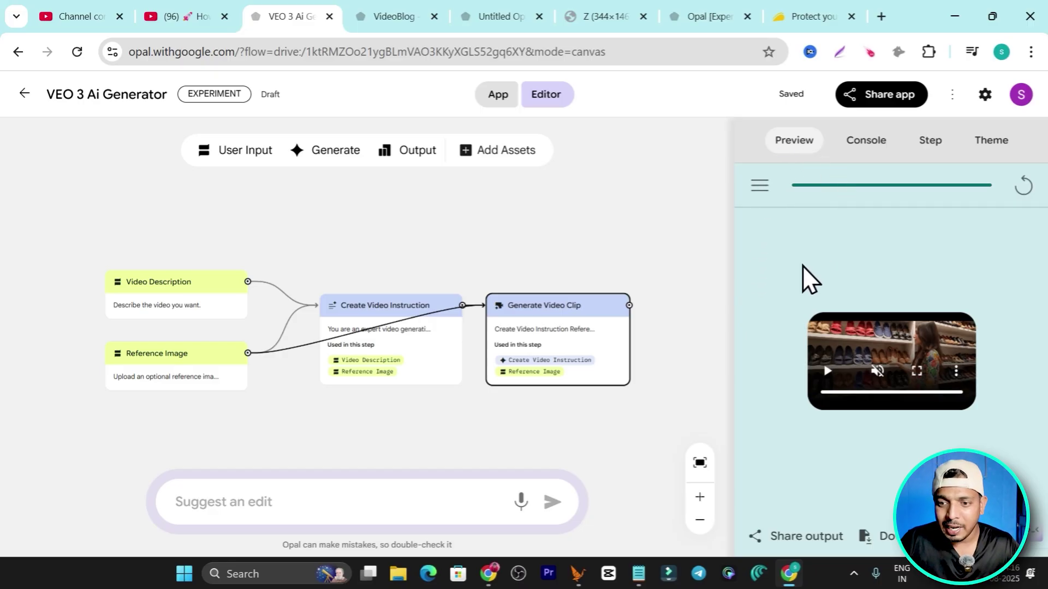
click(917, 371)
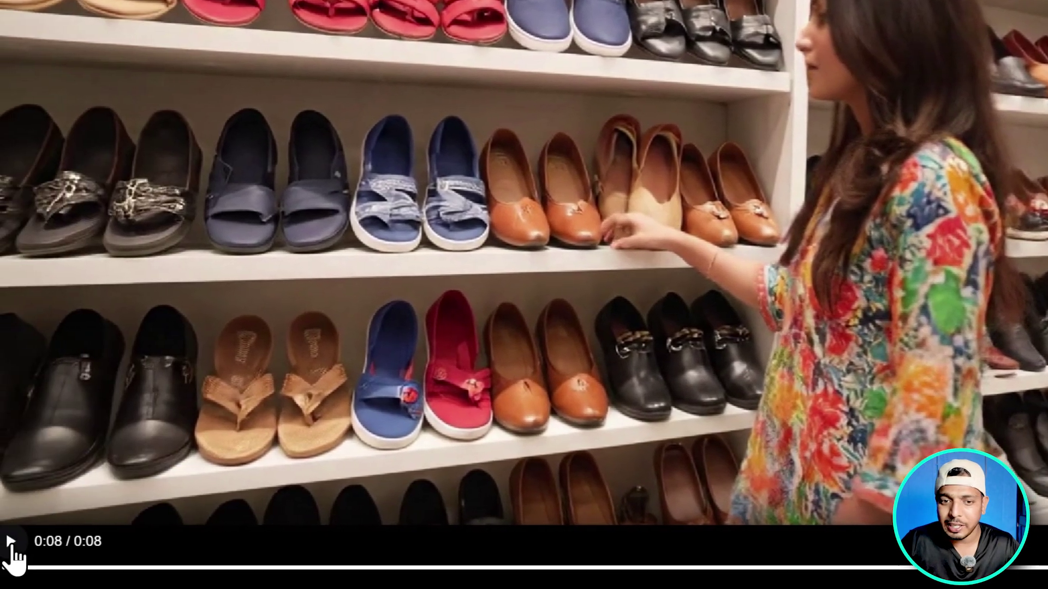
click(10, 542)
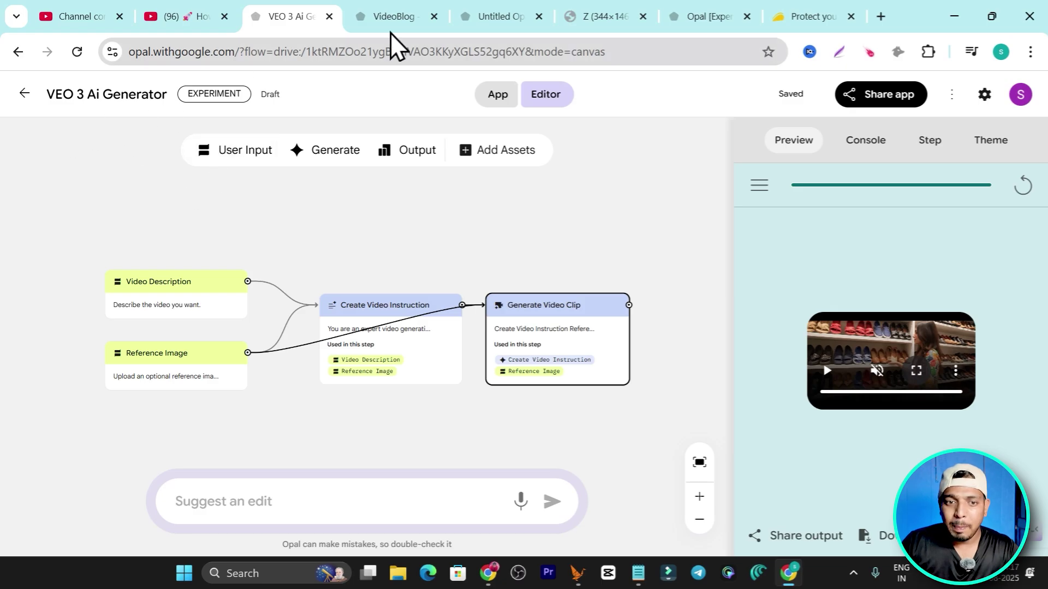
Return to the Opal home page and open the Hook & Title Generator app editor
click(692, 20)
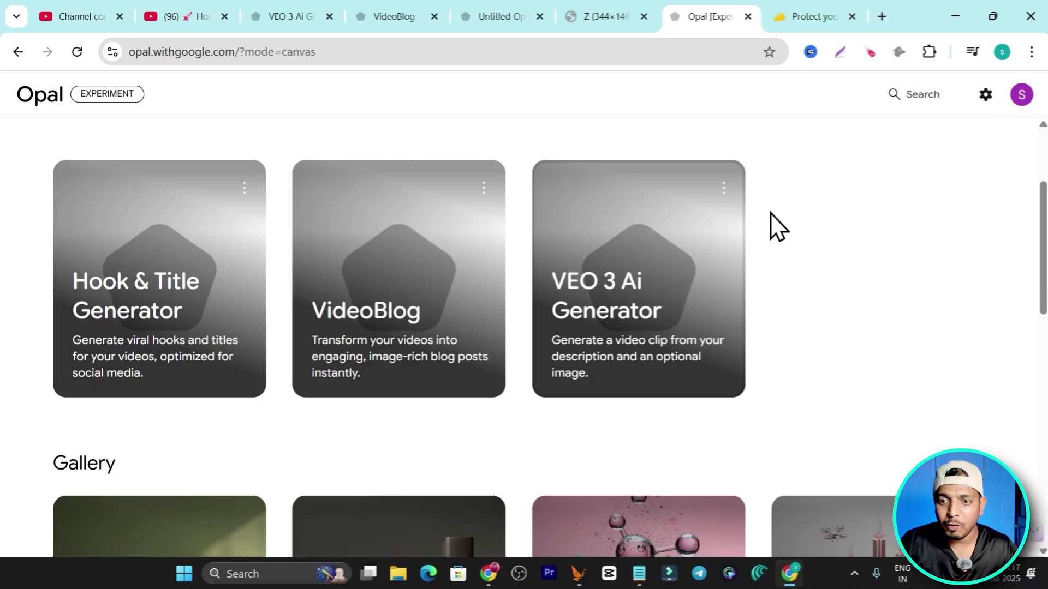
scroll(811, 238, up, 3)
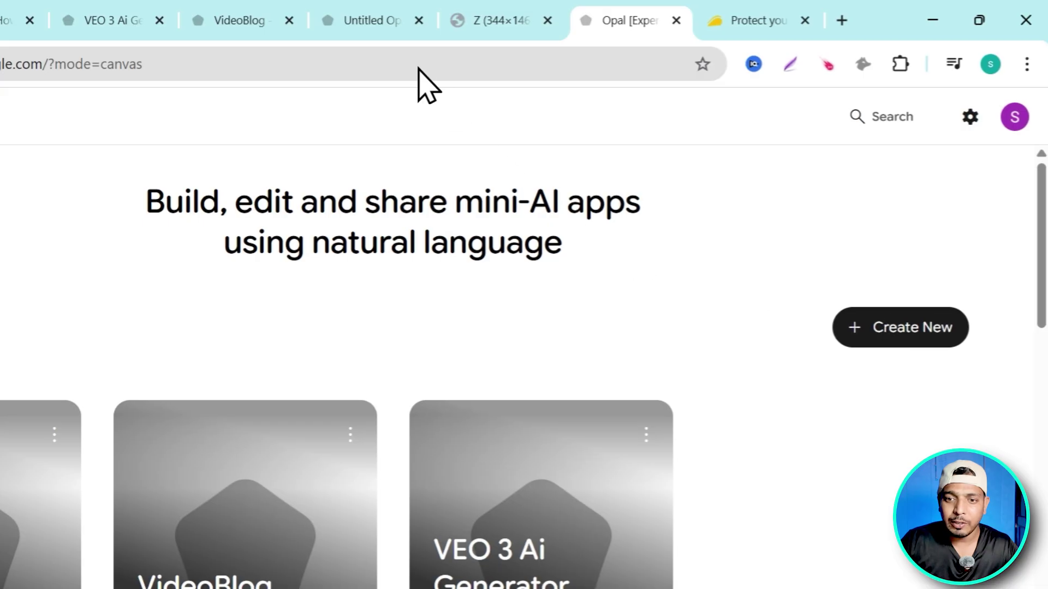
click(365, 20)
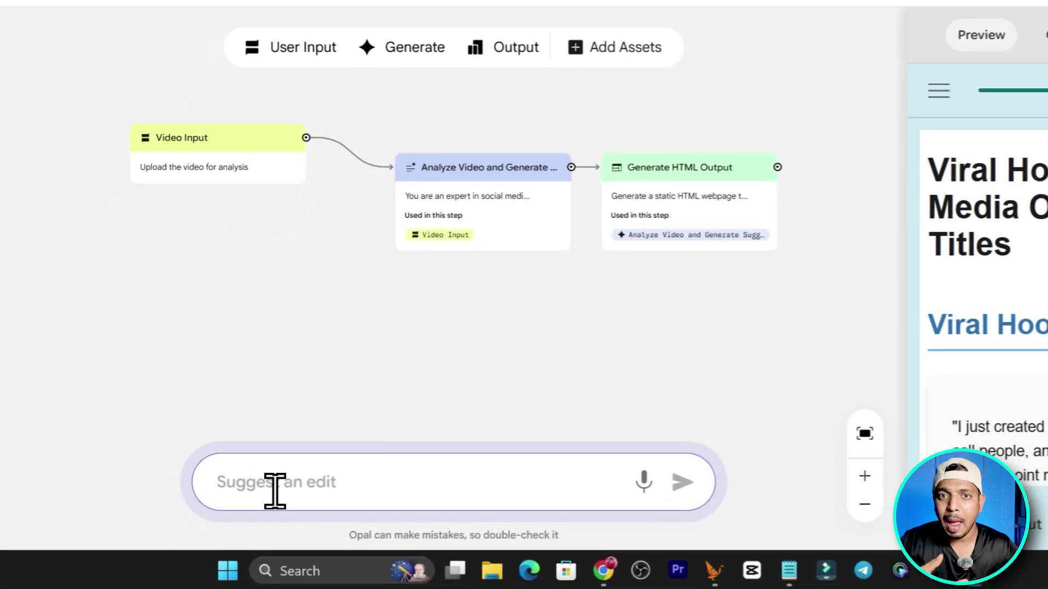
click(275, 491)
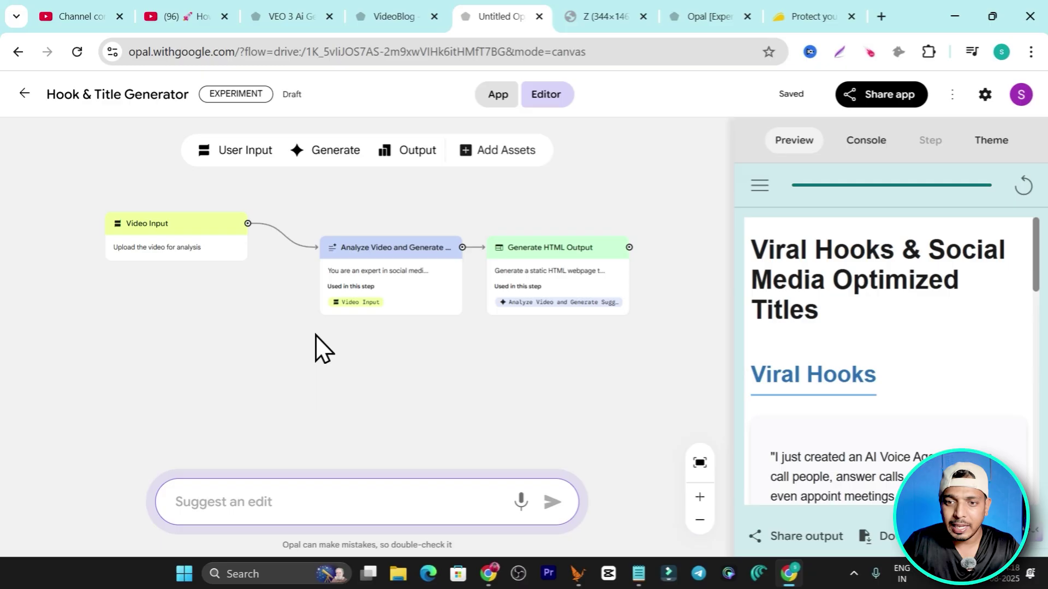
Scroll through the generated viral hooks and titles, then open the VideoBlog app editor
scroll(862, 310, down, 2)
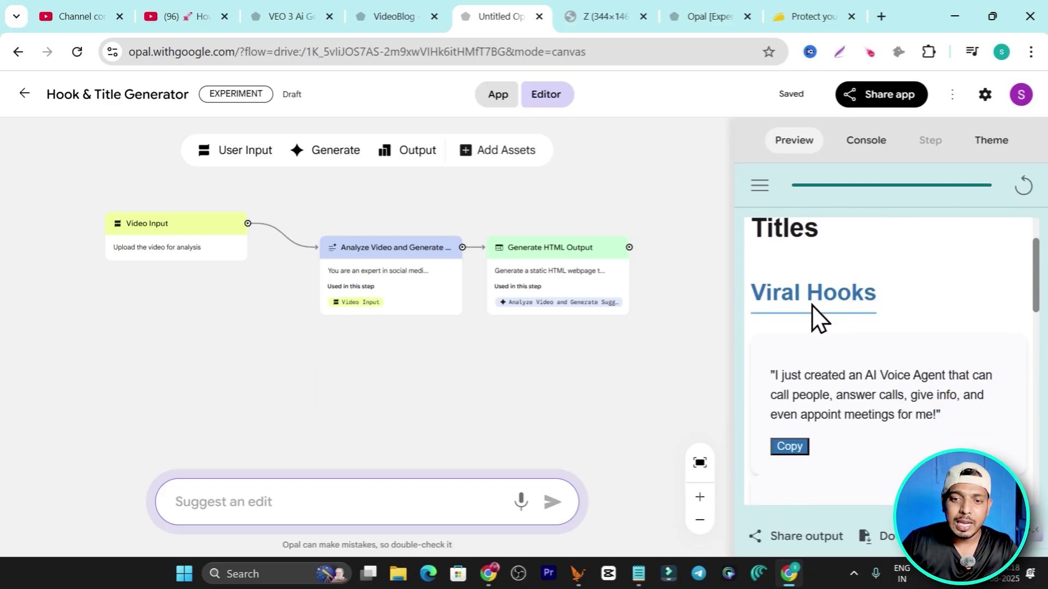
scroll(813, 311, down, 6)
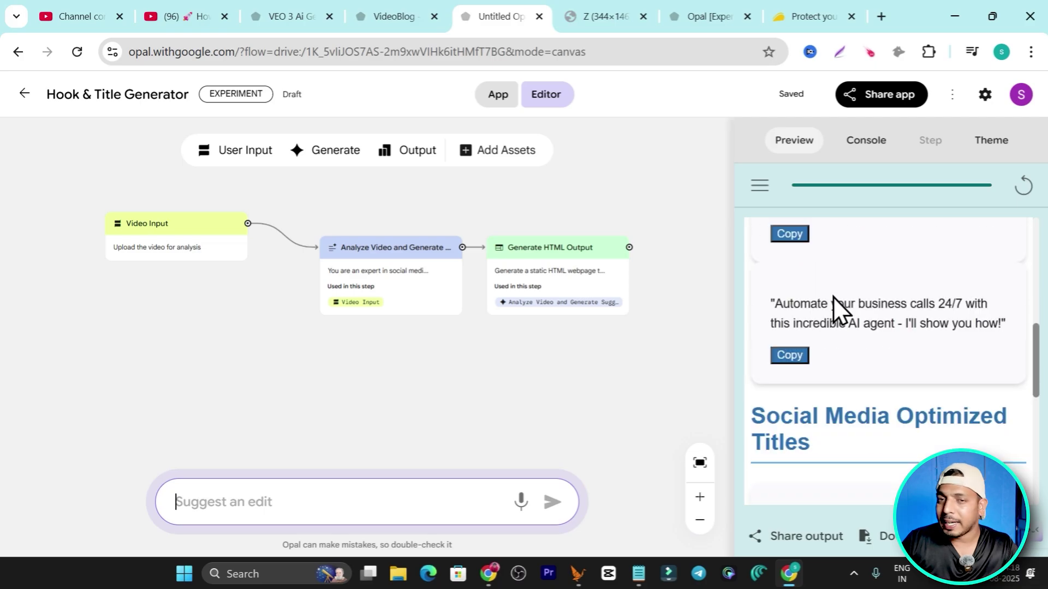
scroll(832, 297, down, 7)
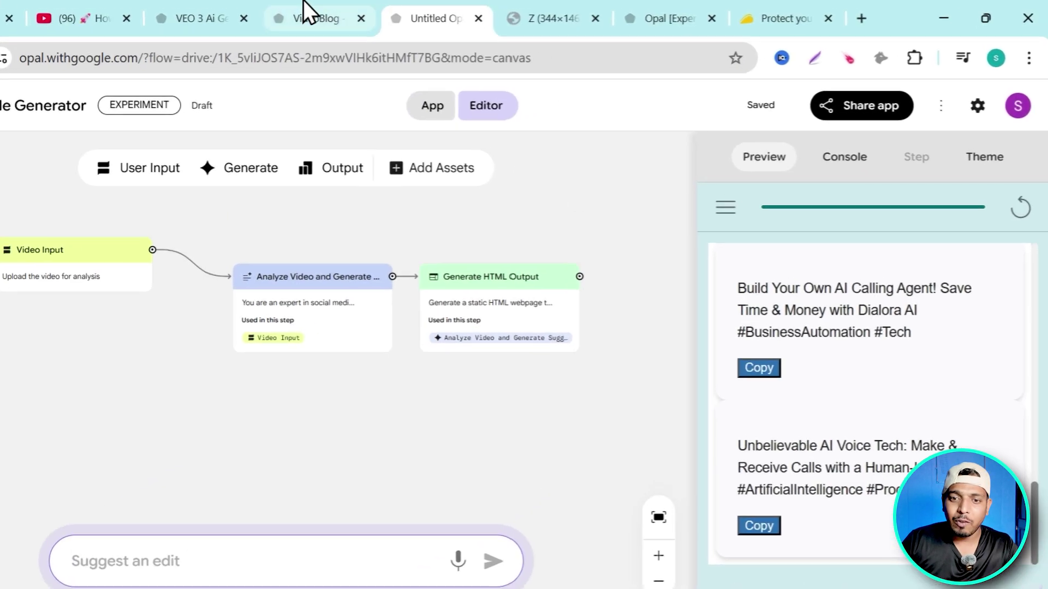
click(388, 15)
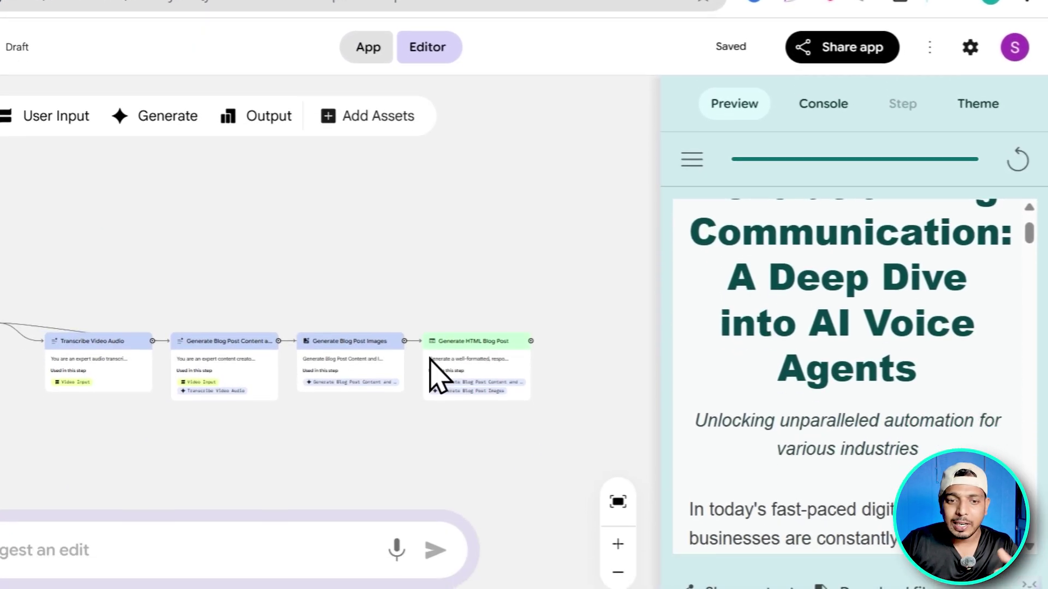
Scroll the VideoBlog preview's post and images, then show the Console log of all four steps
scroll(847, 322, down, 3)
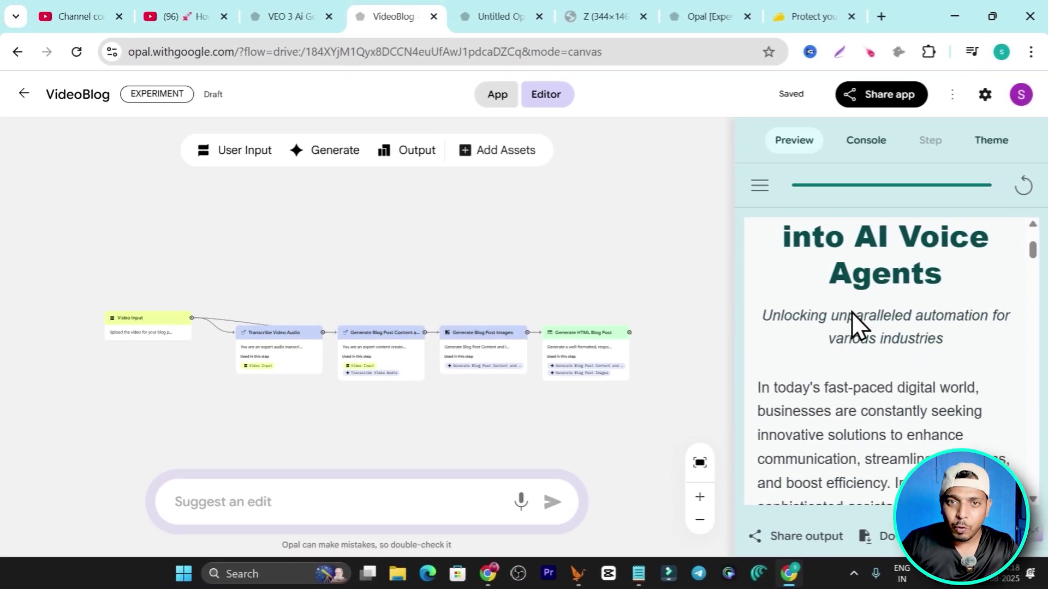
scroll(892, 316, down, 10)
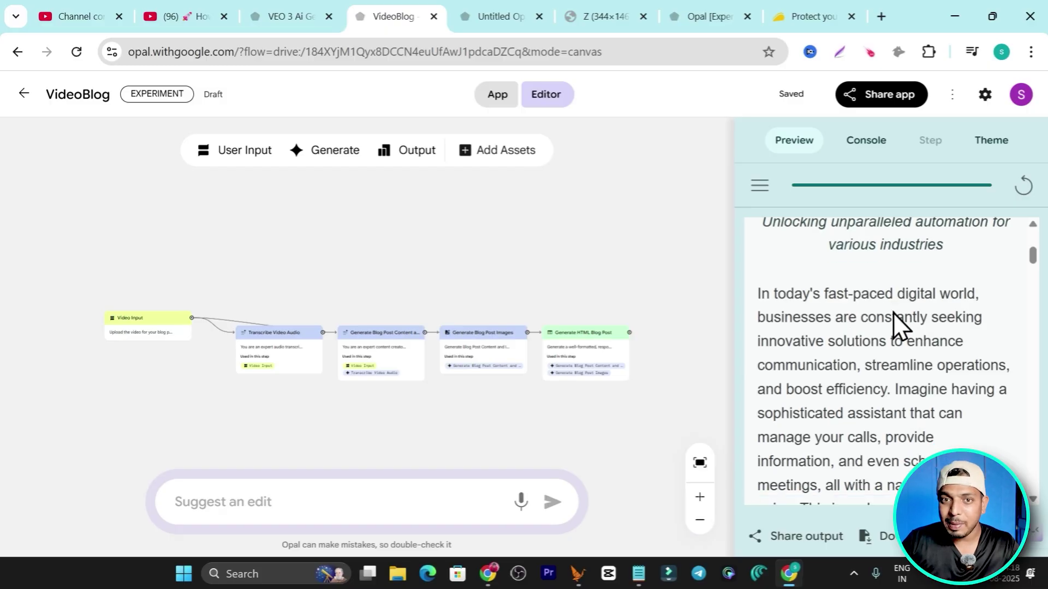
scroll(892, 324, down, 1)
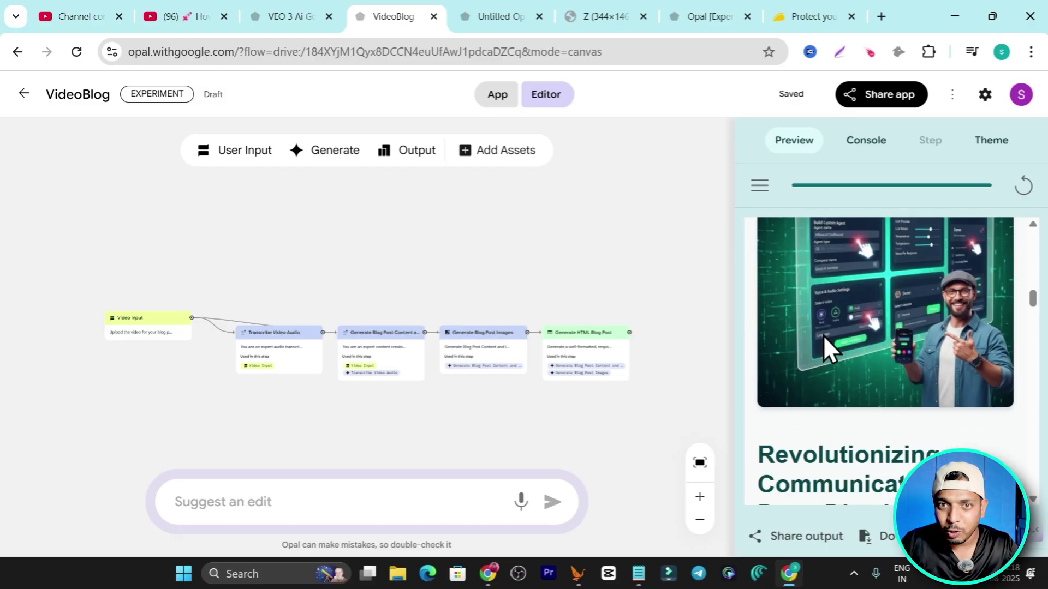
scroll(890, 332, up, 4)
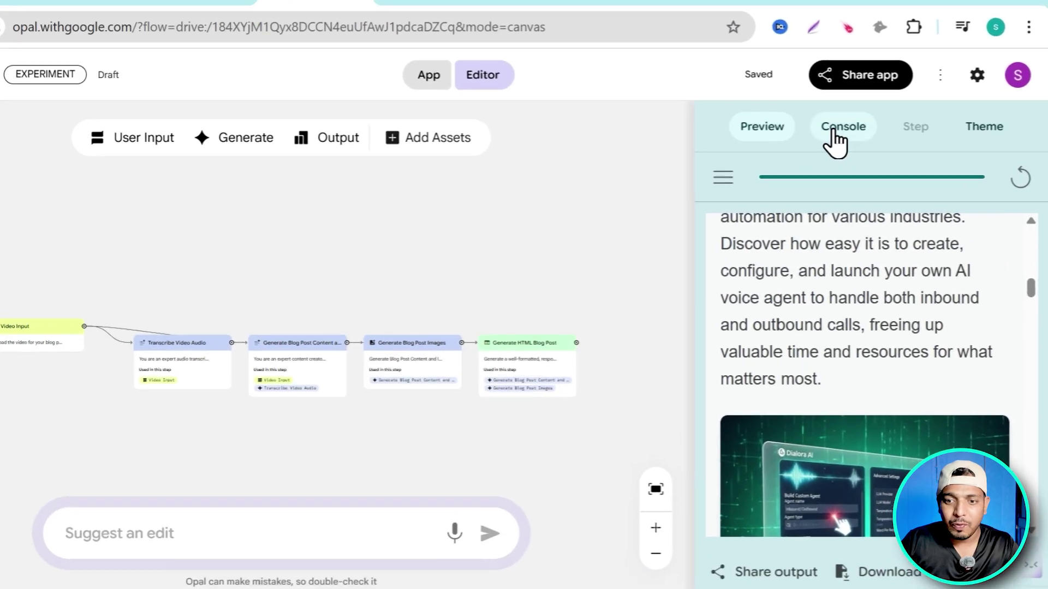
click(833, 131)
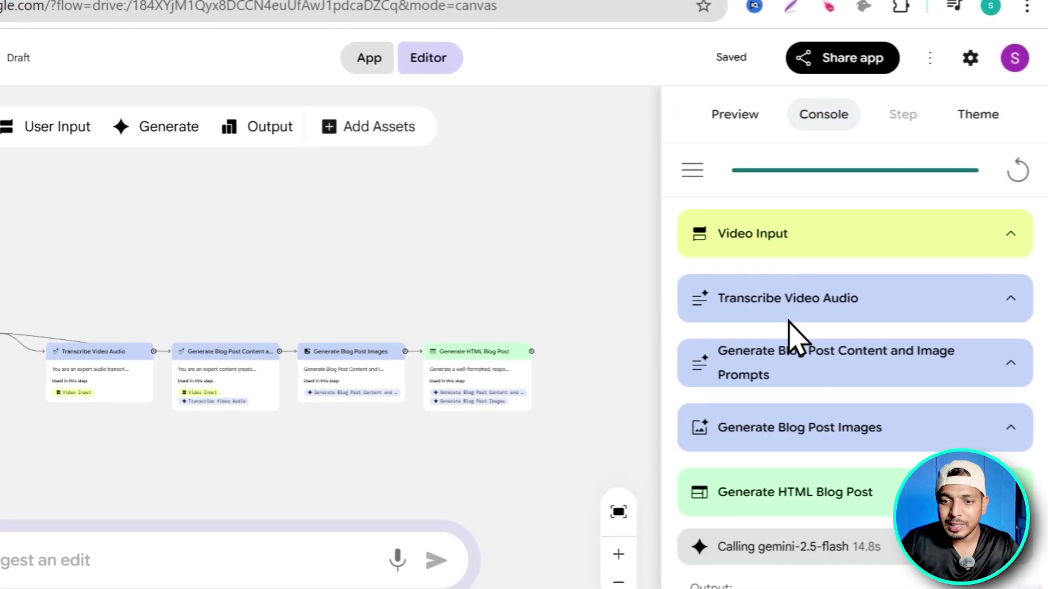
scroll(824, 343, down, 2)
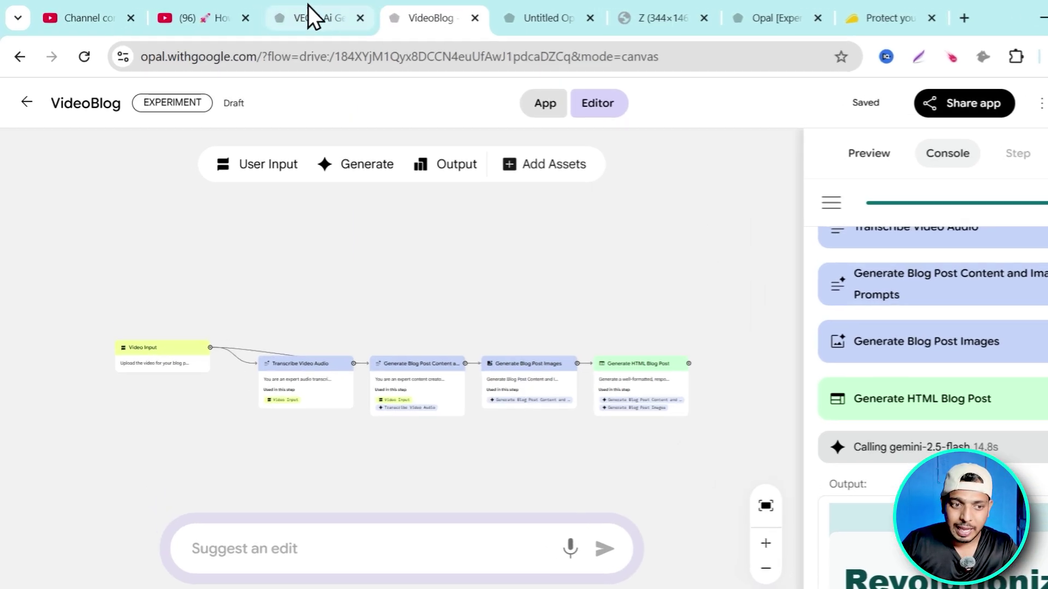
Inspect the VEO 3 app's veo-3.0-generate-preview call in the Console, then return to Opal home
click(311, 17)
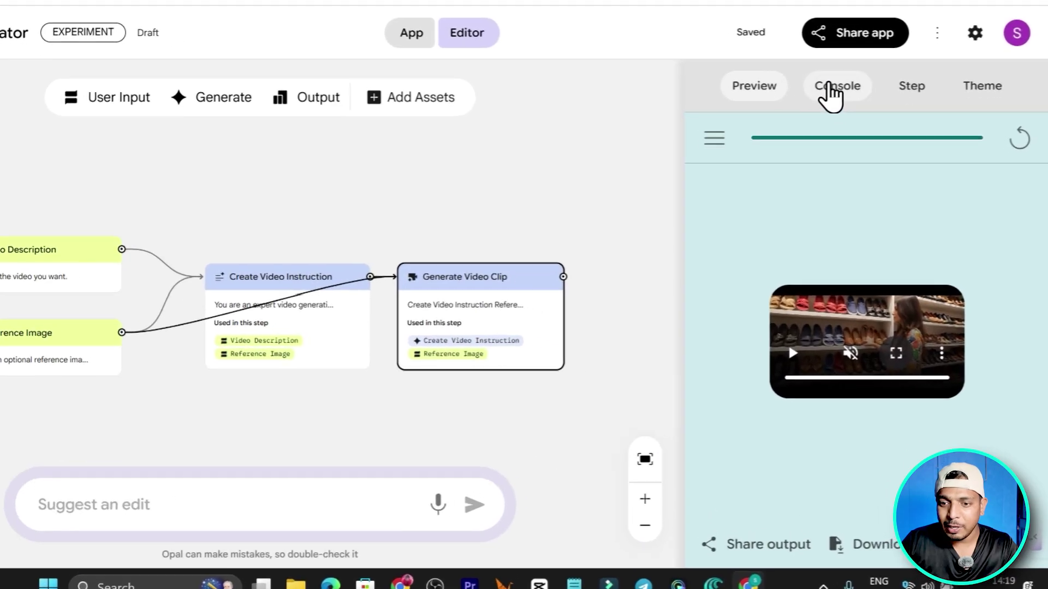
click(867, 142)
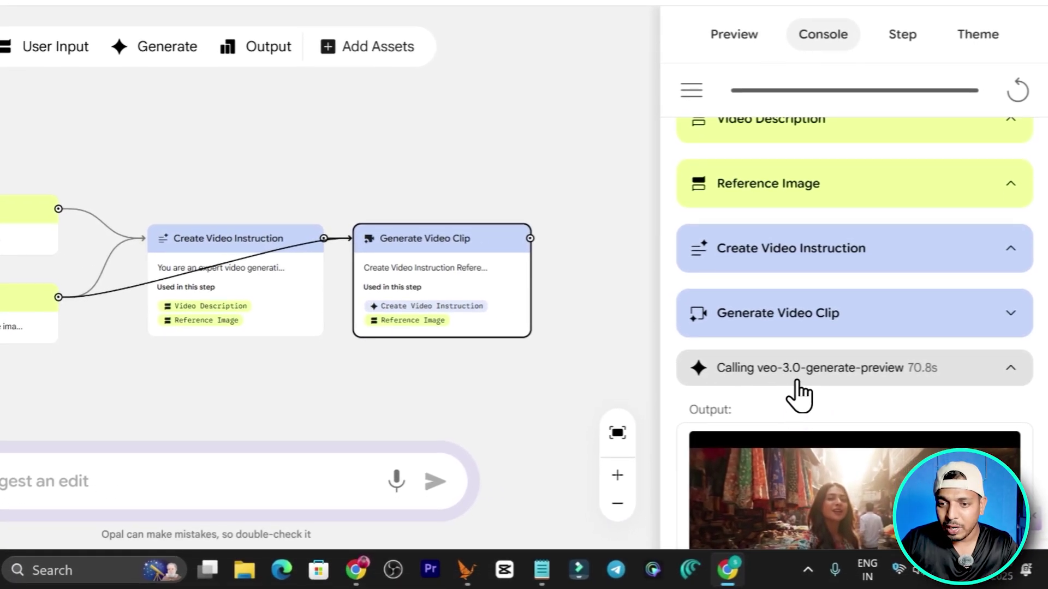
click(786, 380)
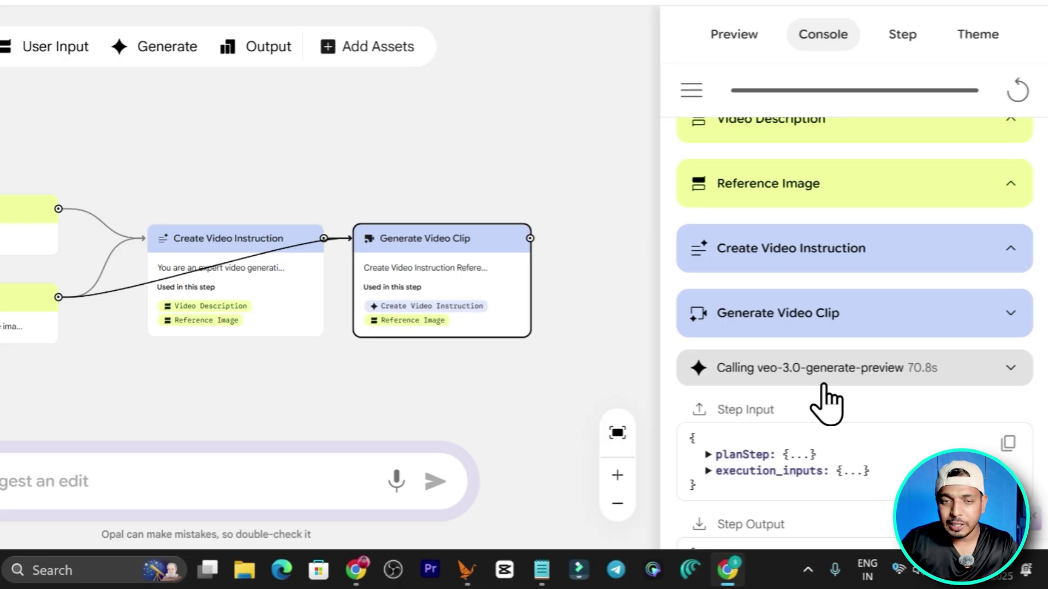
click(838, 374)
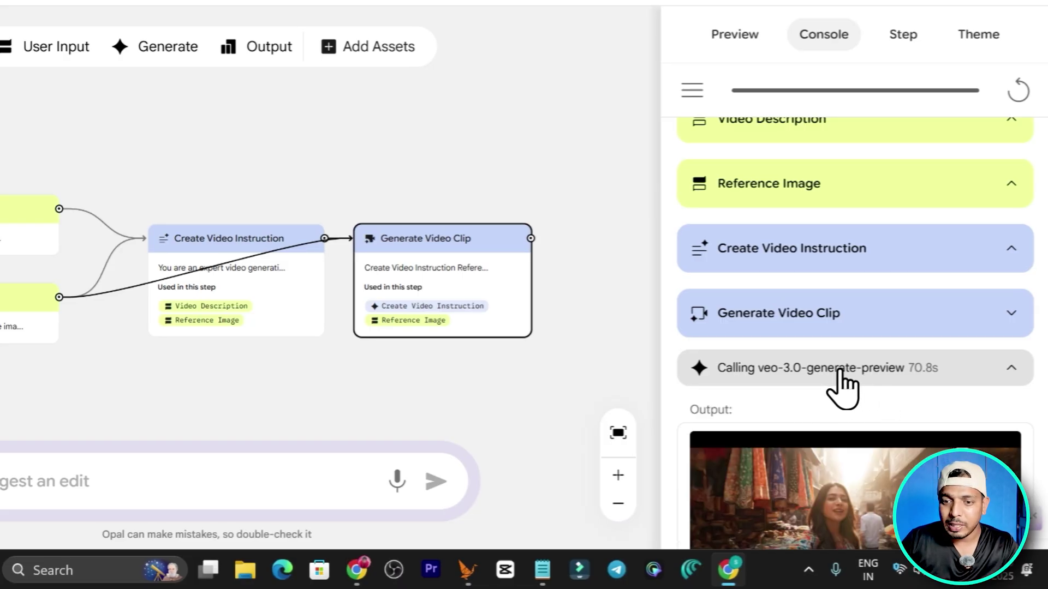
click(737, 38)
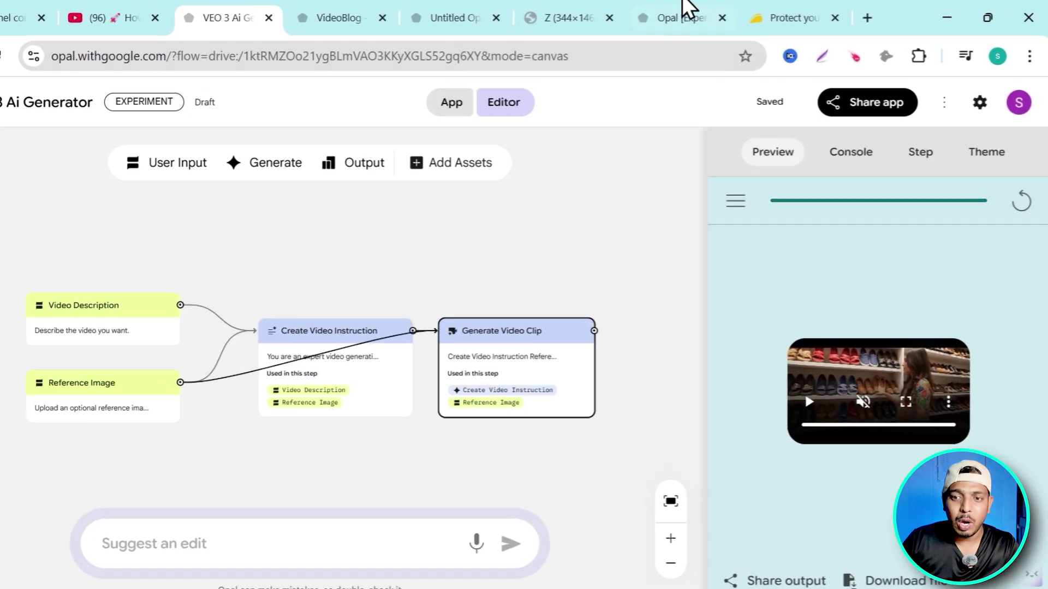
click(704, 16)
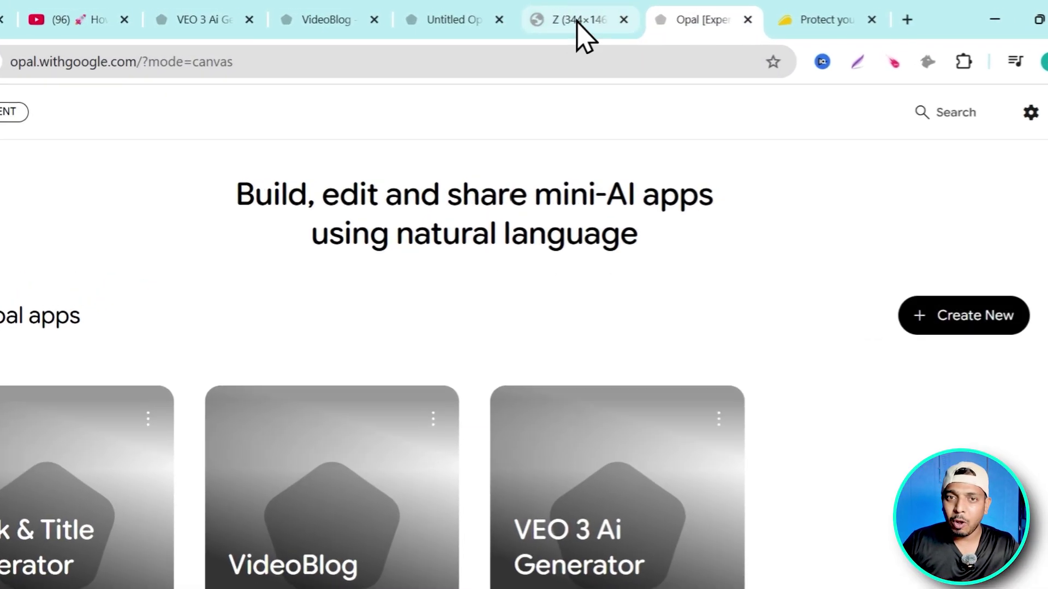
Switch to the tab showing the 'Opal is not available in your country yet' notice
click(606, 21)
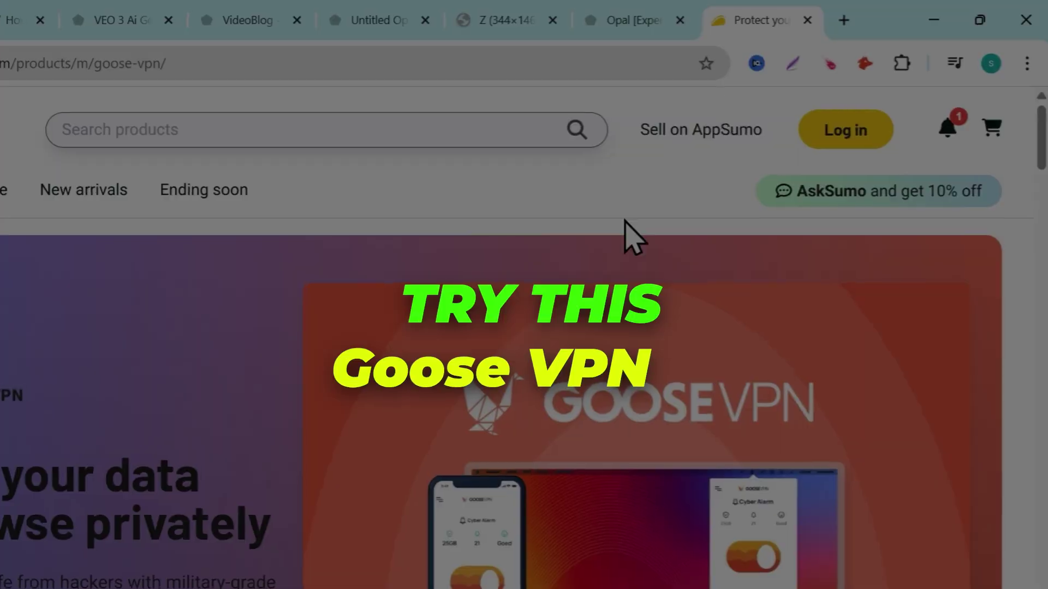
Browse the Goose VPN deal page and check the Goose VPN app's server list
scroll(189, 382, down, 1)
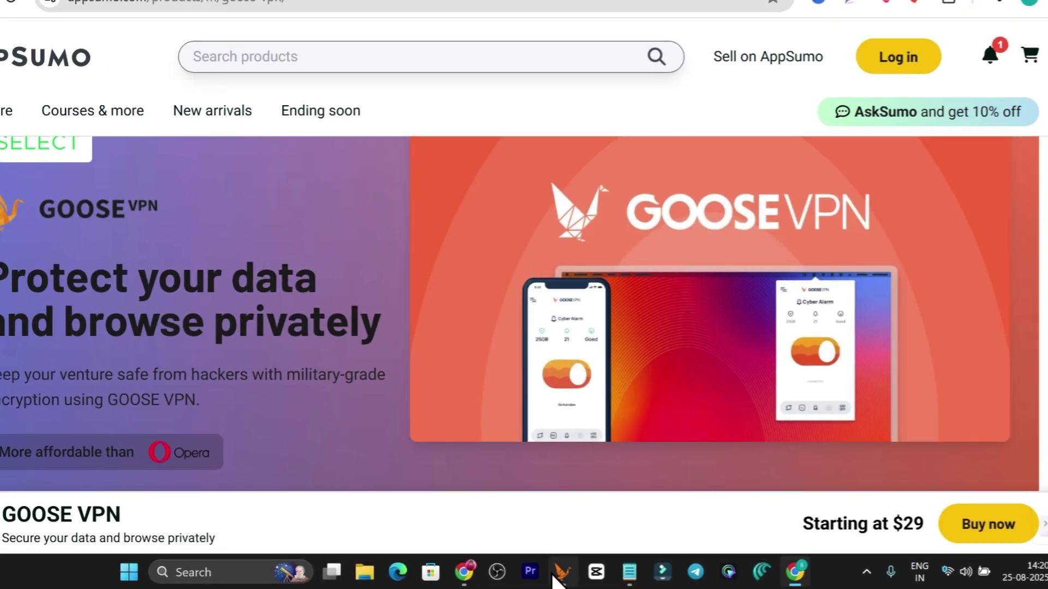
click(578, 573)
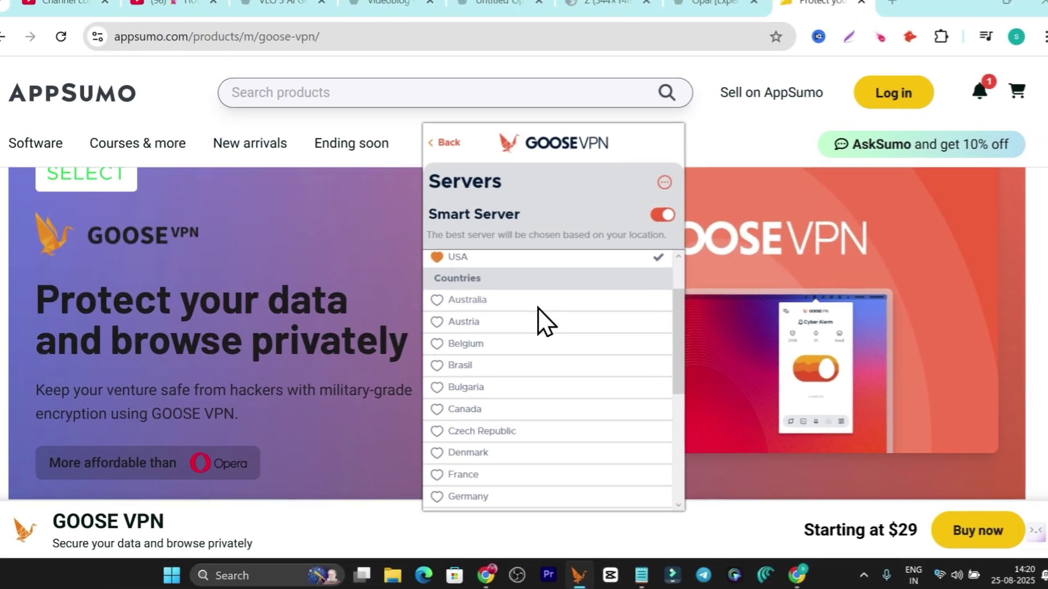
scroll(527, 317, down, 5)
scroll(552, 382, up, 6)
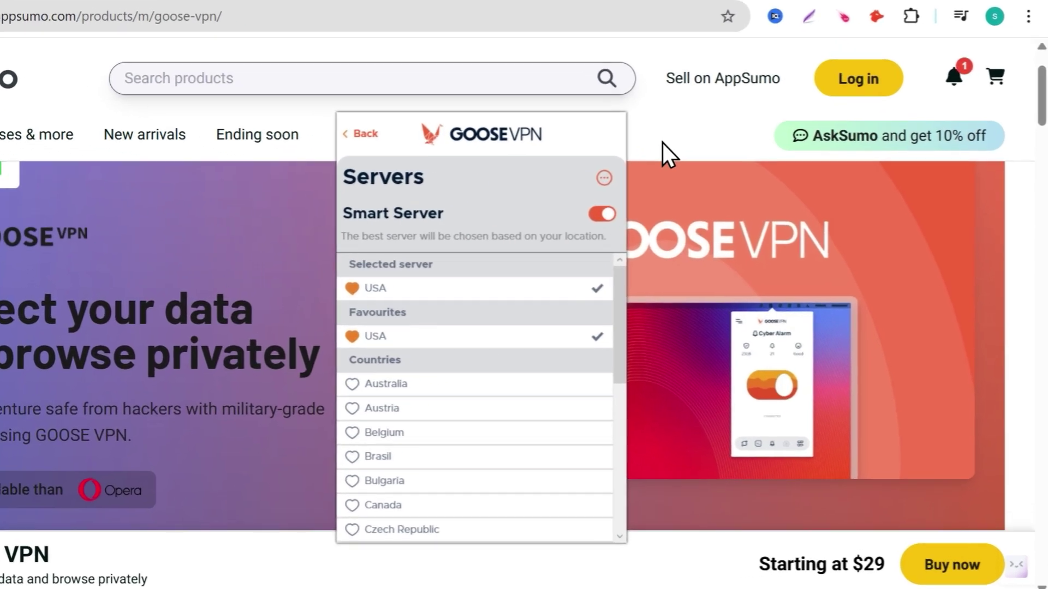
click(720, 173)
Review the three Goose VPN license tiers, then return to the Opal home page
scroll(437, 328, down, 10)
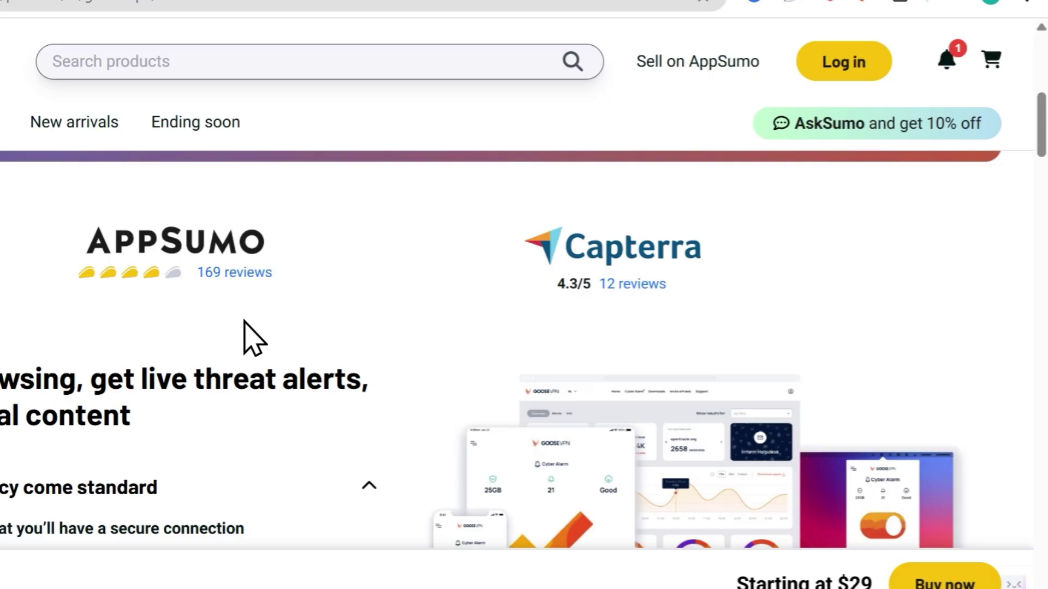
scroll(415, 339, down, 5)
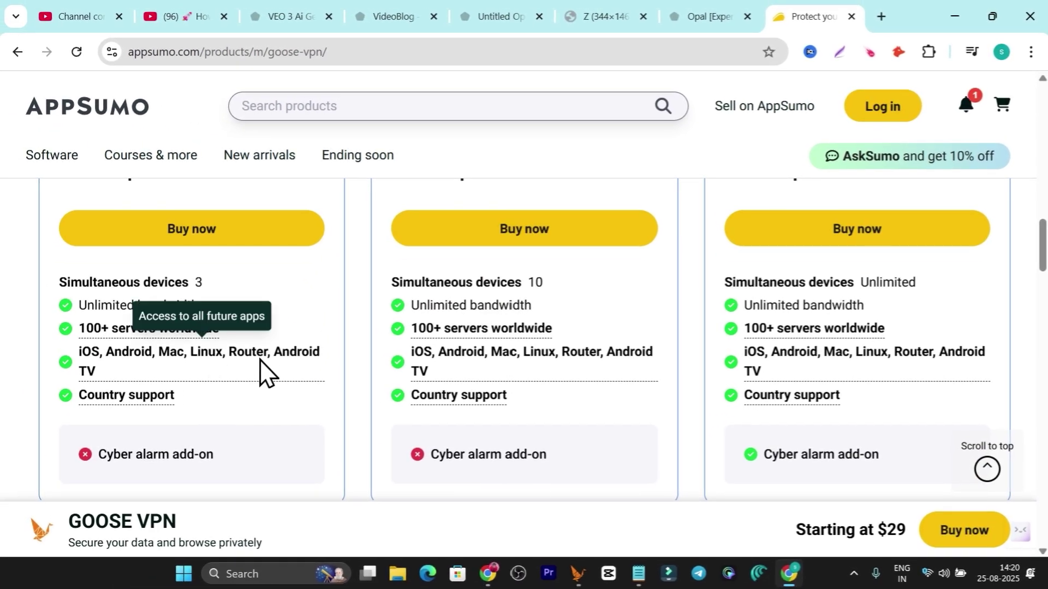
scroll(299, 321, up, 2)
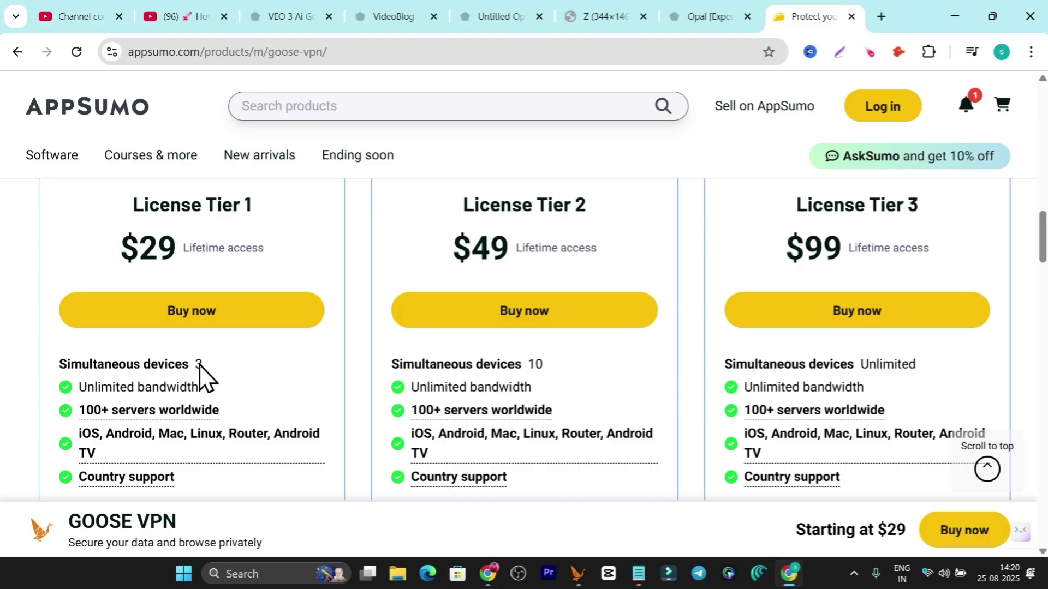
scroll(201, 376, down, 2)
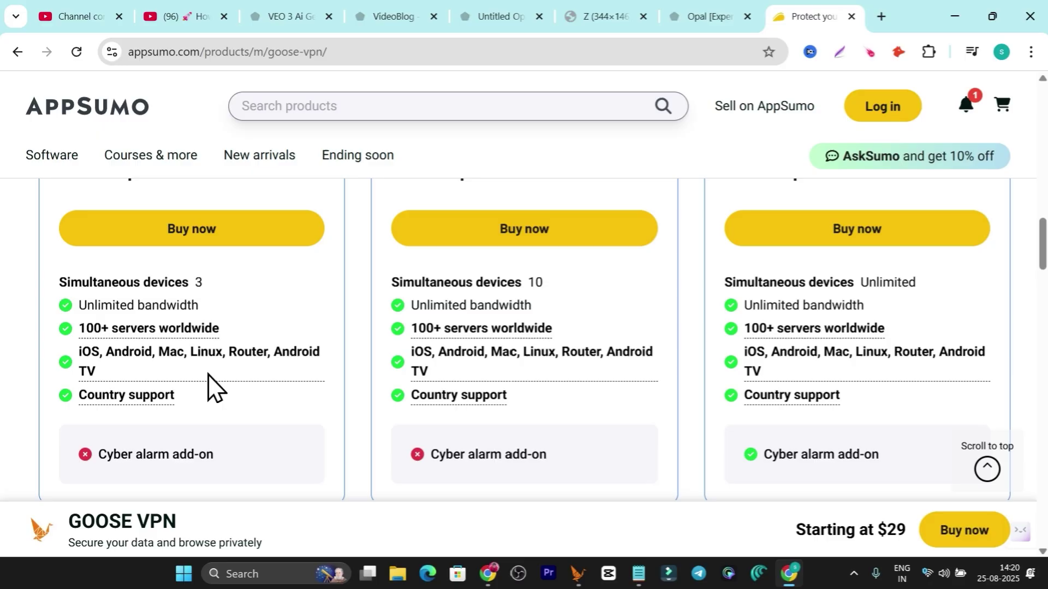
scroll(216, 388, up, 3)
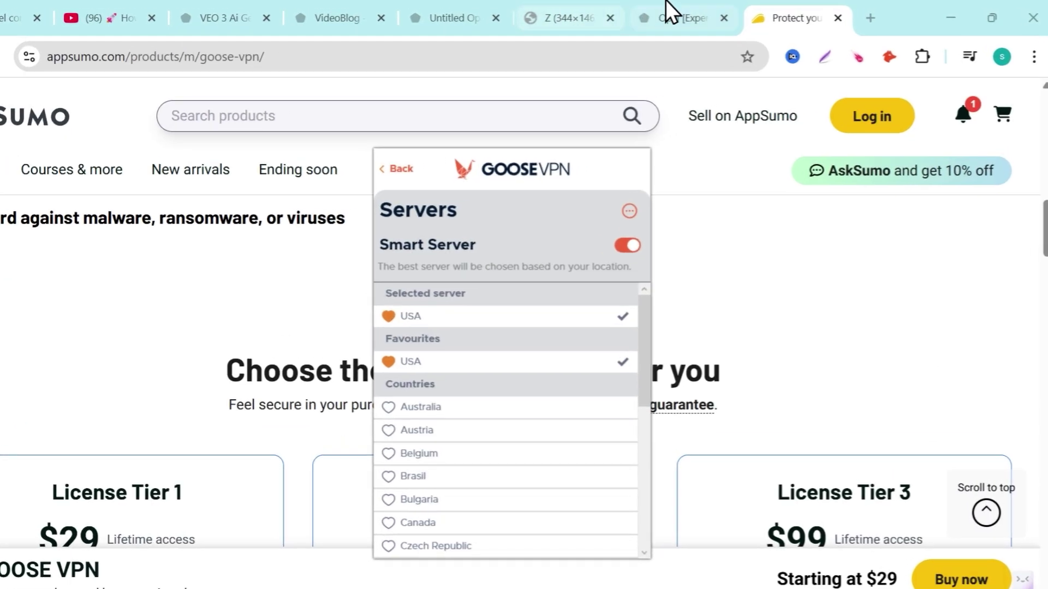
click(704, 17)
scroll(218, 193, down, 2)
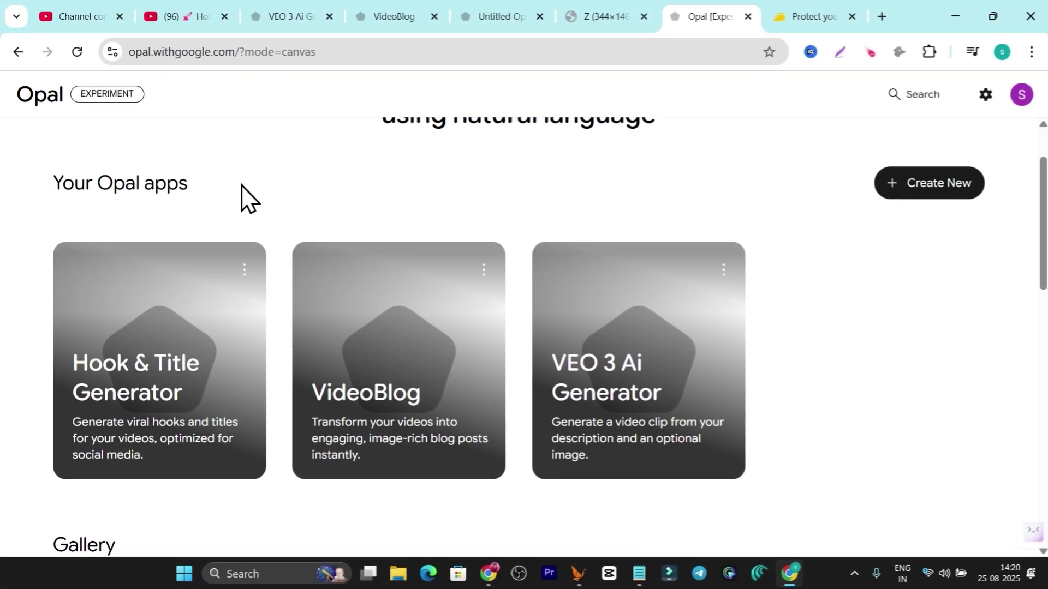
Return to the Opal home page and create a new blank Untitled Opal app
scroll(963, 146, up, 2)
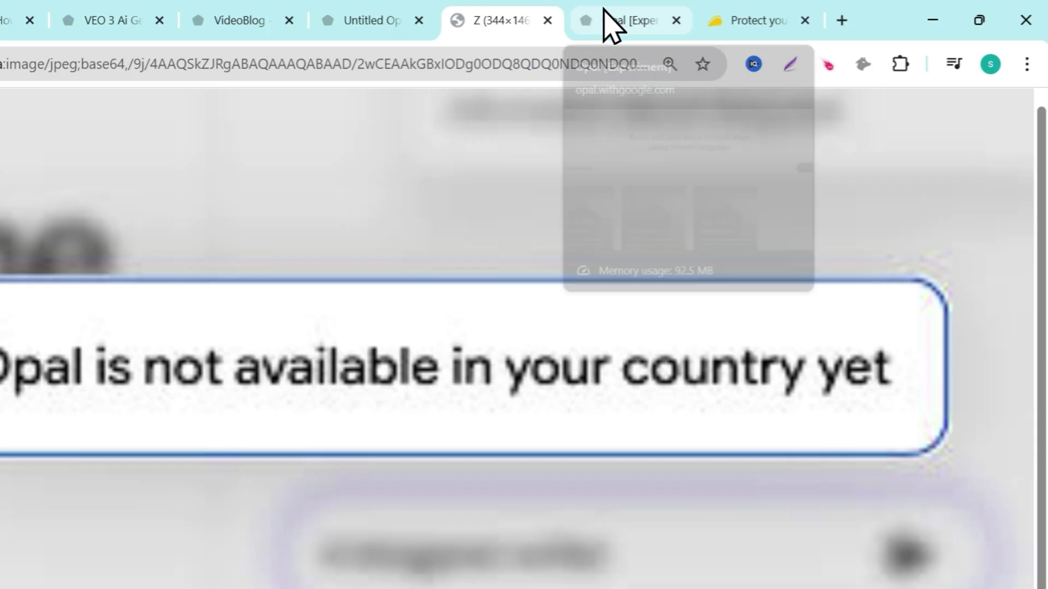
click(687, 16)
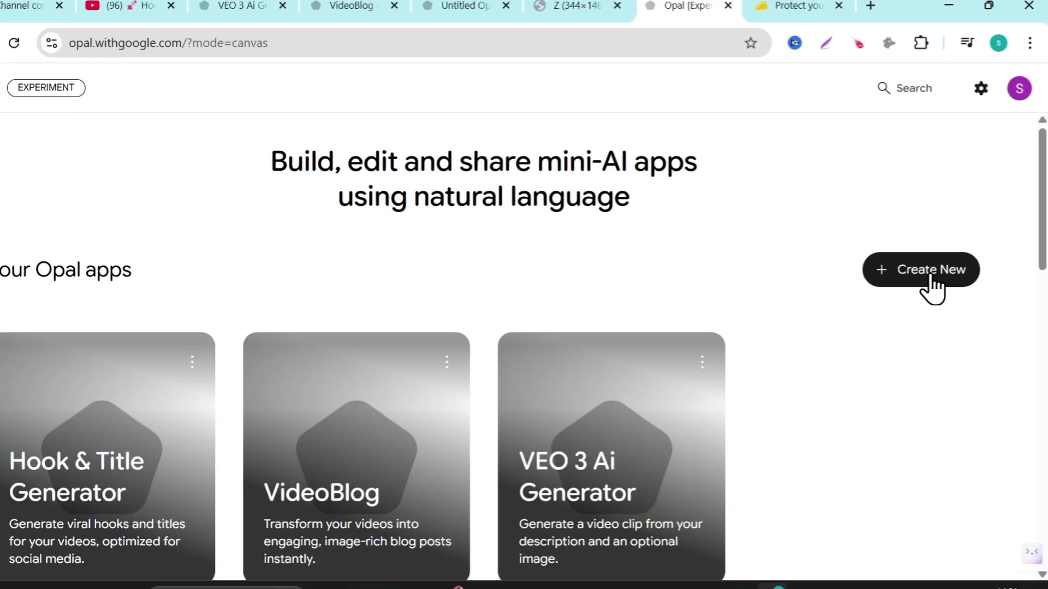
click(931, 278)
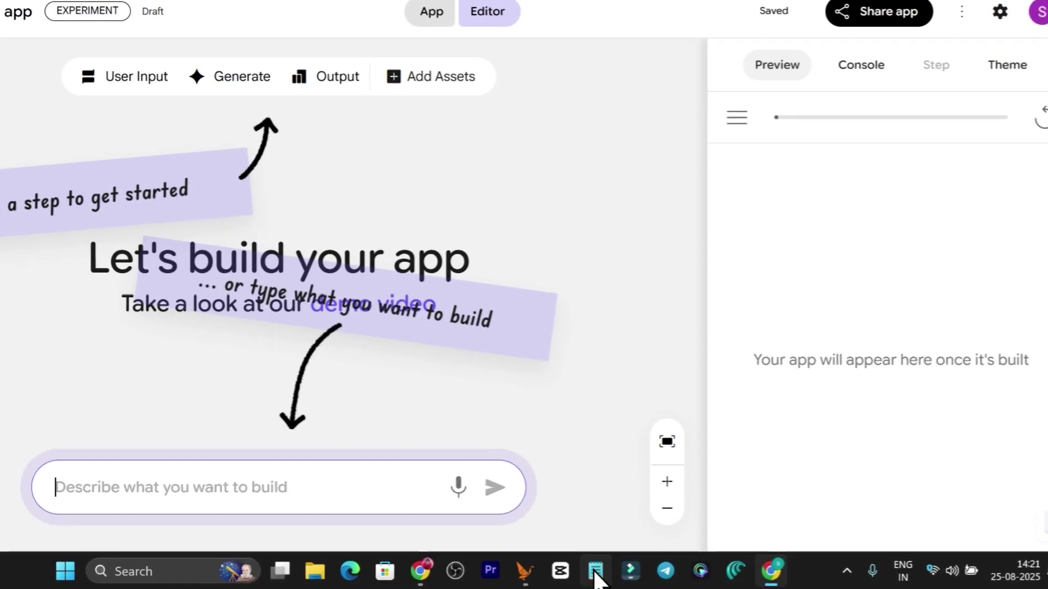
Copy the YouTube-thumbnail prompt from Notepad into the 'Describe what you want to build' box
click(637, 573)
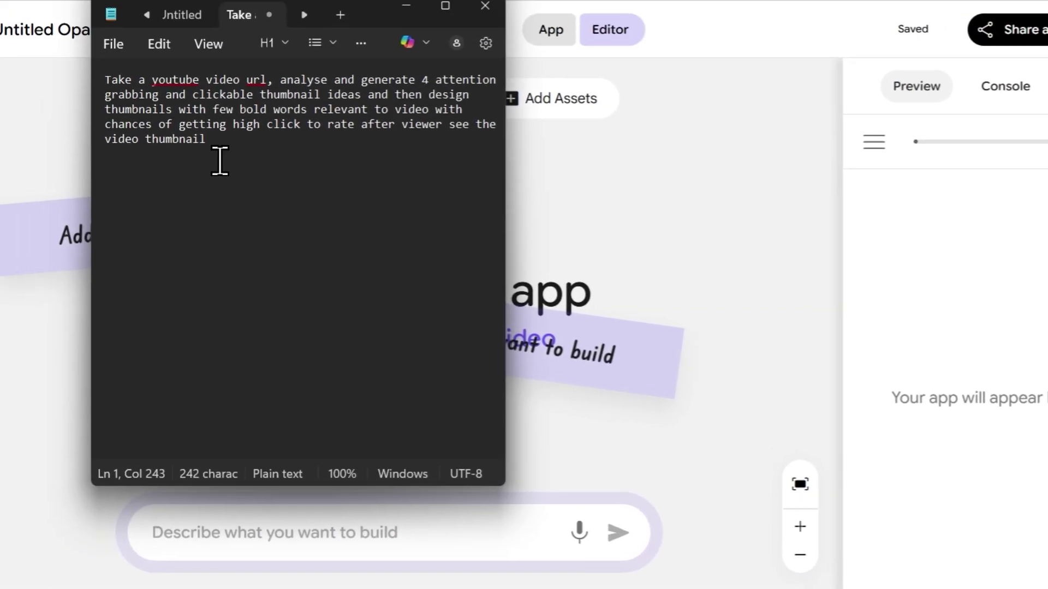
drag(220, 161, 104, 80)
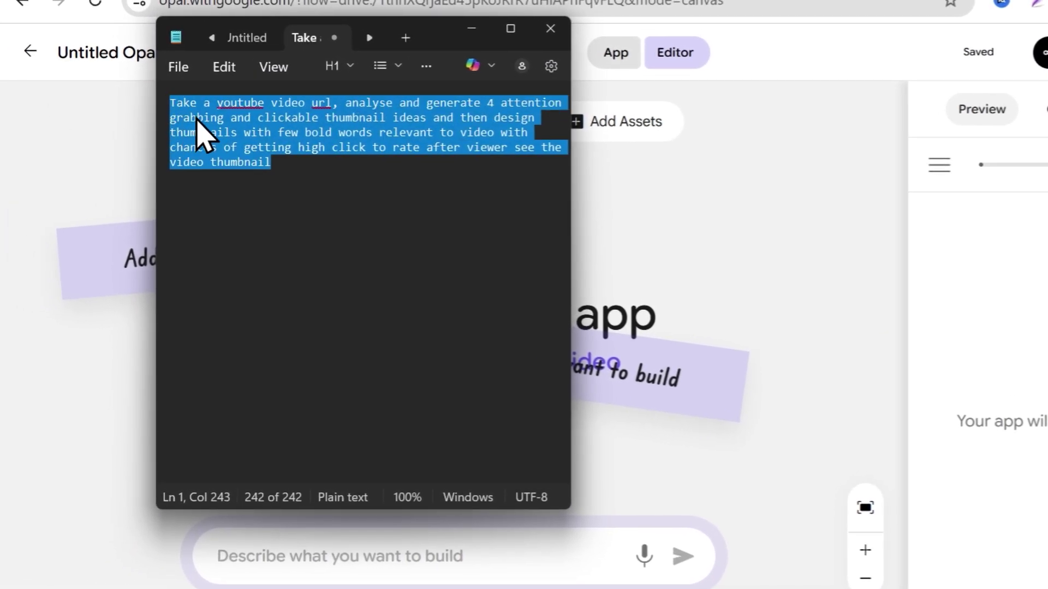
key(ctrl+c)
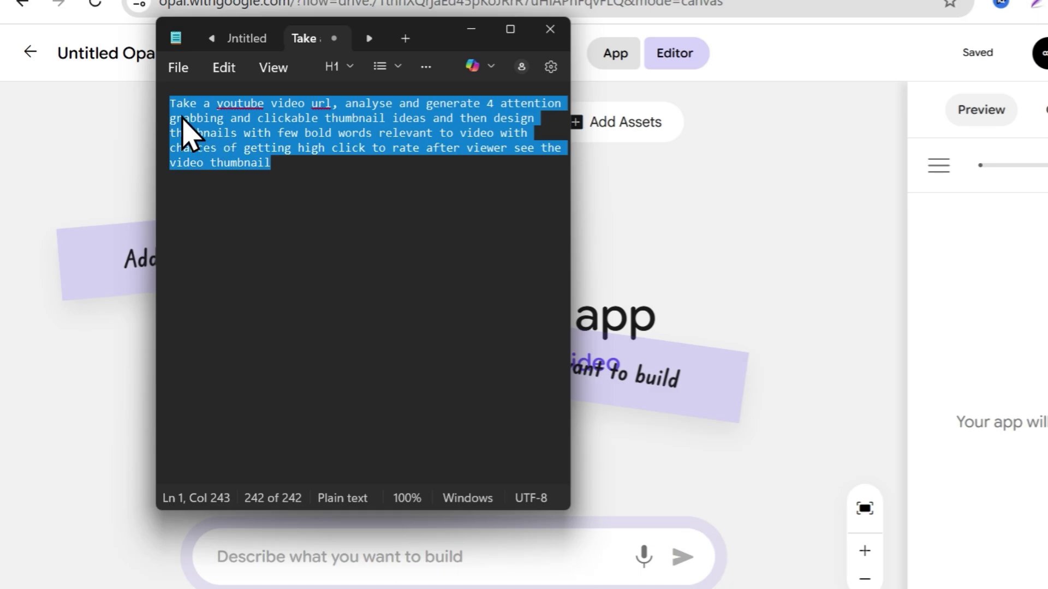
click(219, 118)
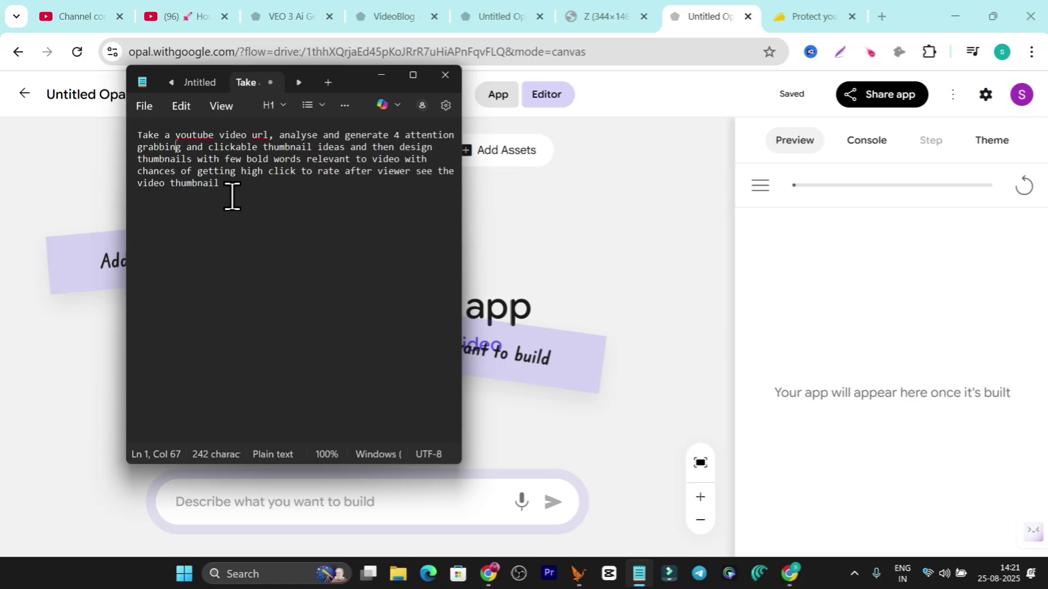
drag(232, 196, 139, 144)
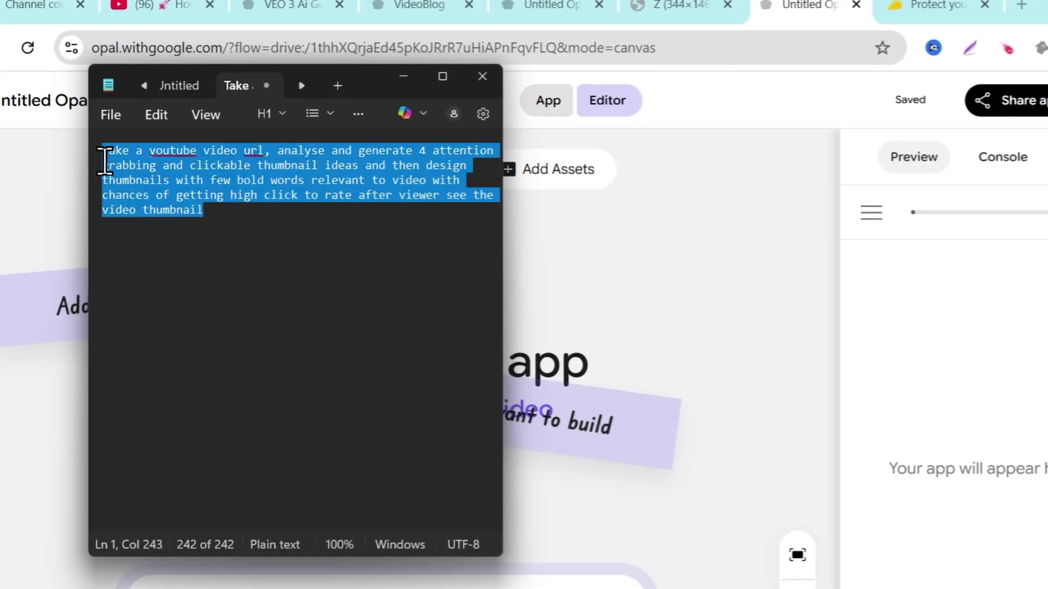
key(ctrl+c)
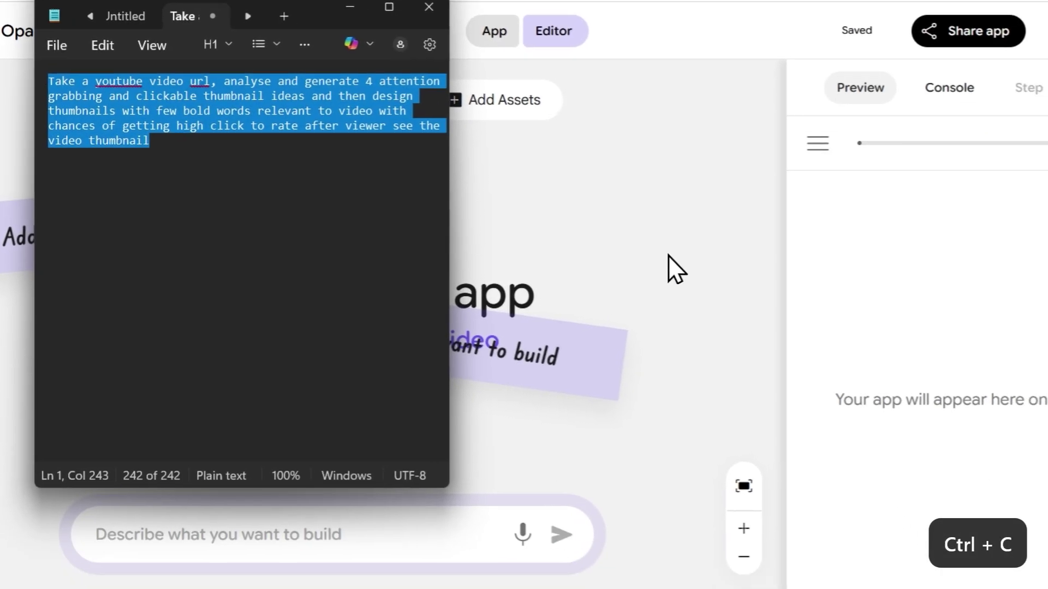
click(143, 536)
key(ctrl+v)
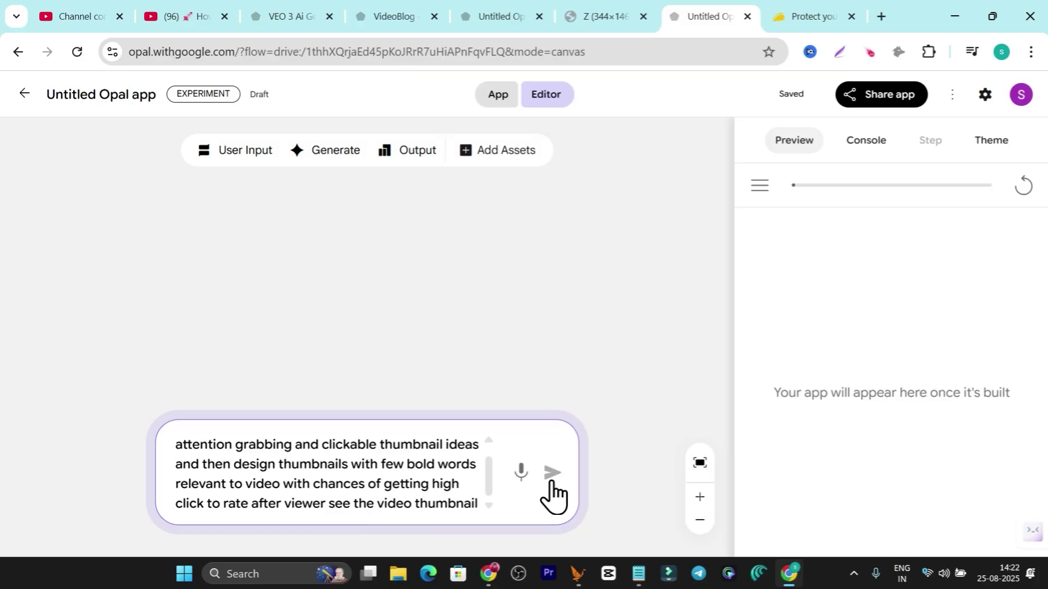
Generate ThumbGenius from the prompt, copy the YouTube video's share link, and start a preview run
click(551, 475)
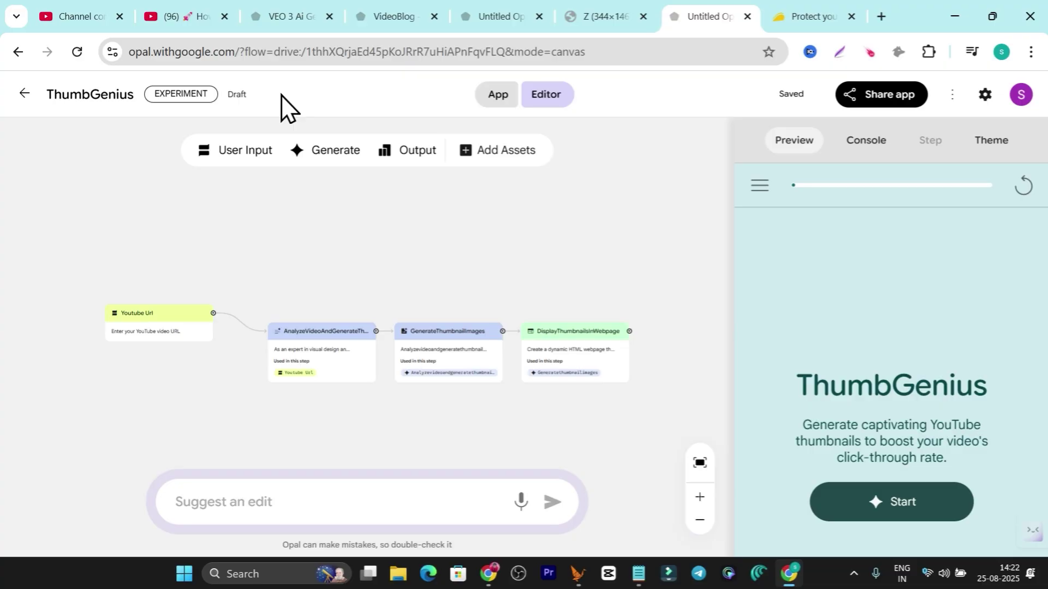
click(187, 12)
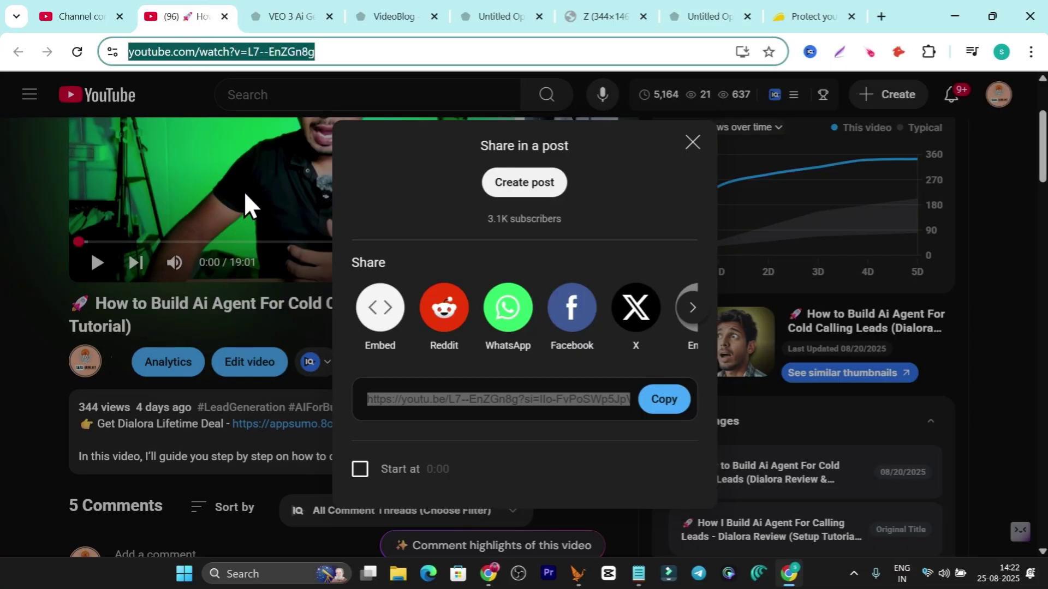
click(662, 401)
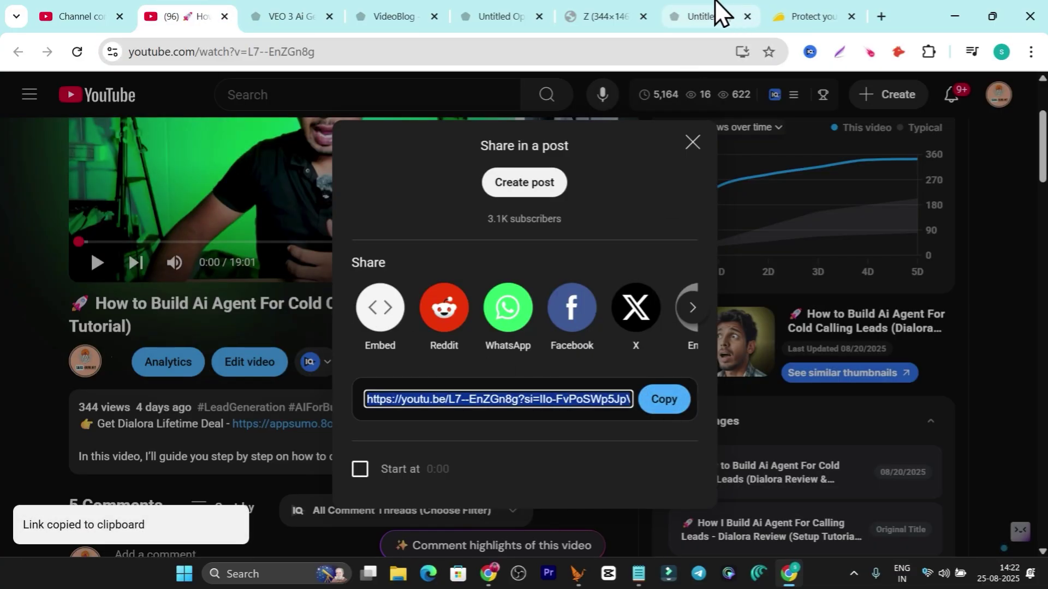
click(710, 14)
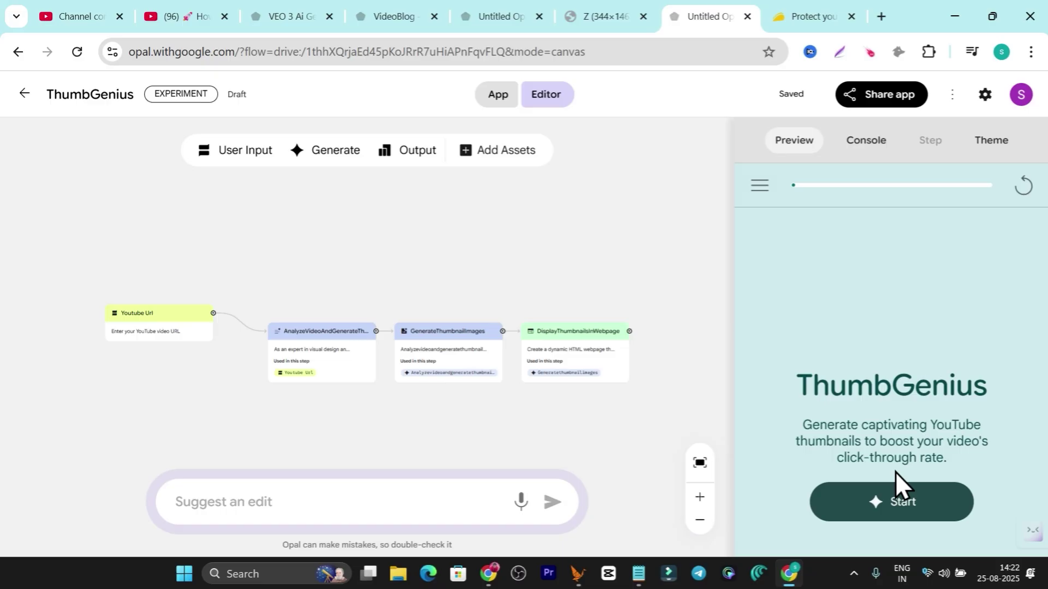
click(899, 503)
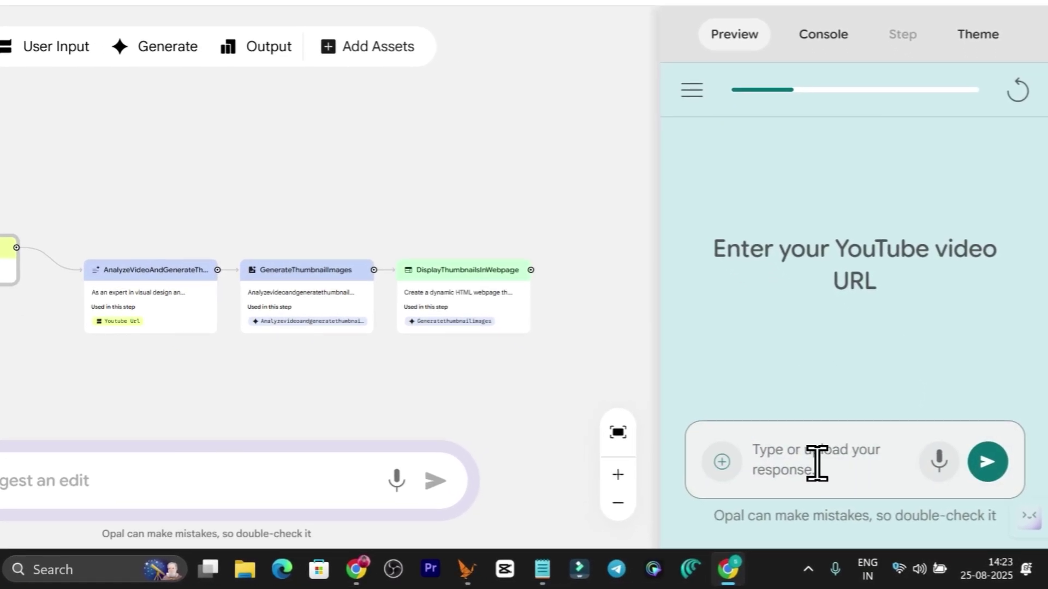
Add the copied short YouTube share link as the run's video input
click(816, 462)
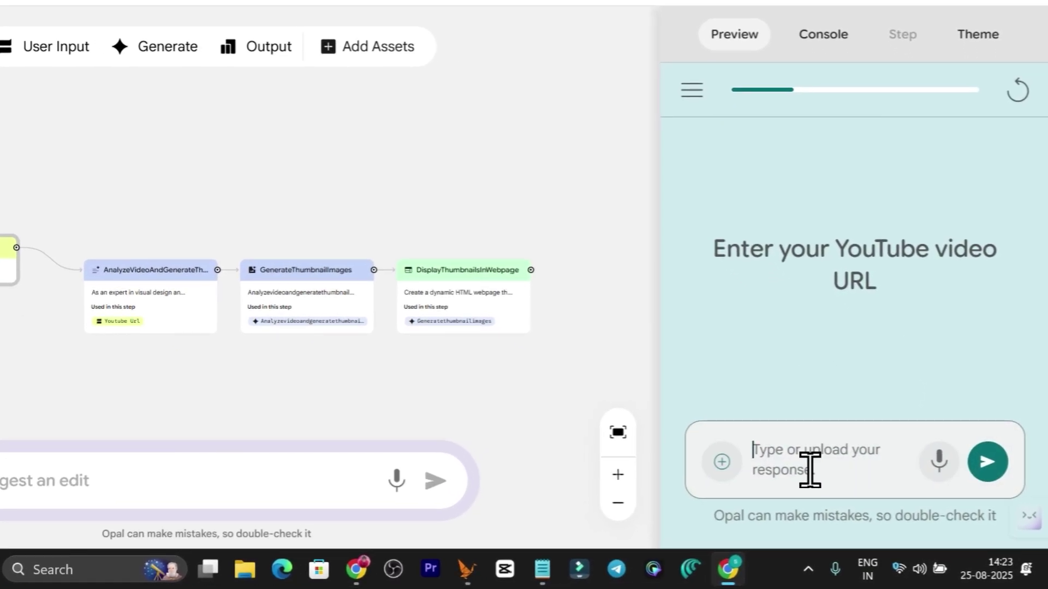
click(721, 465)
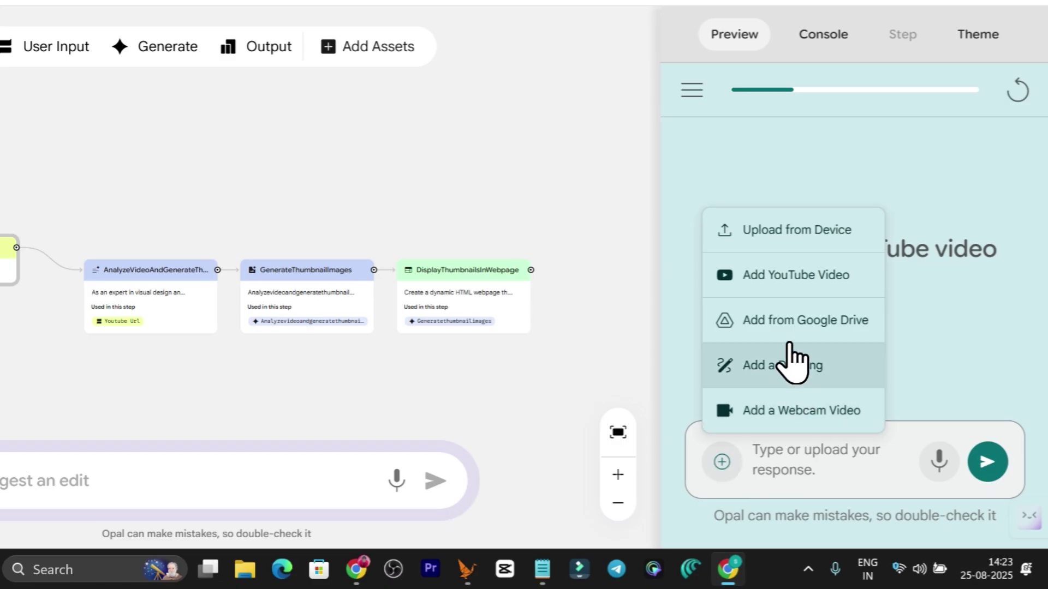
click(785, 284)
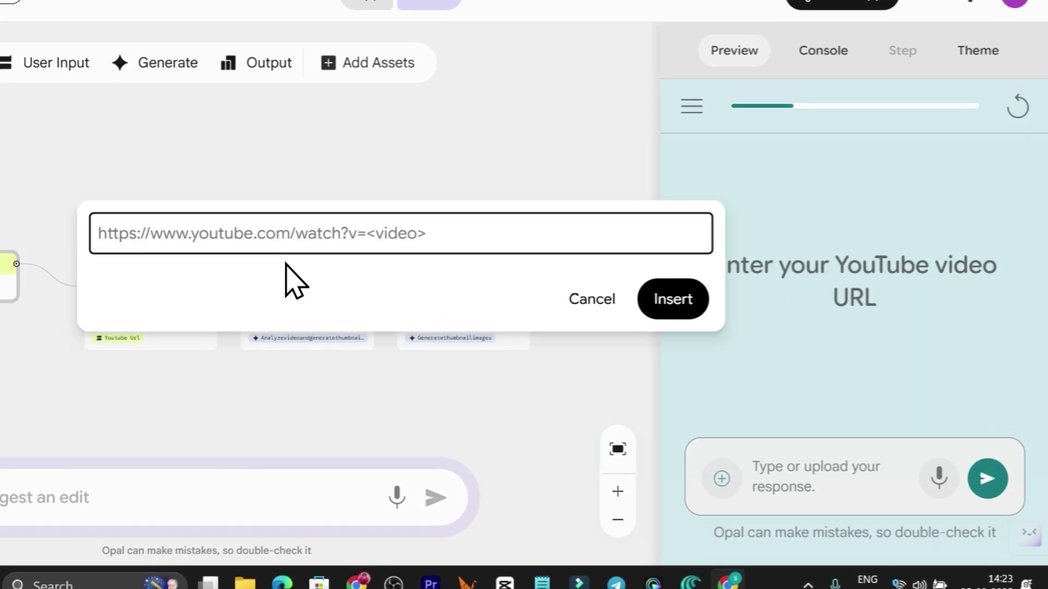
key(ctrl+v)
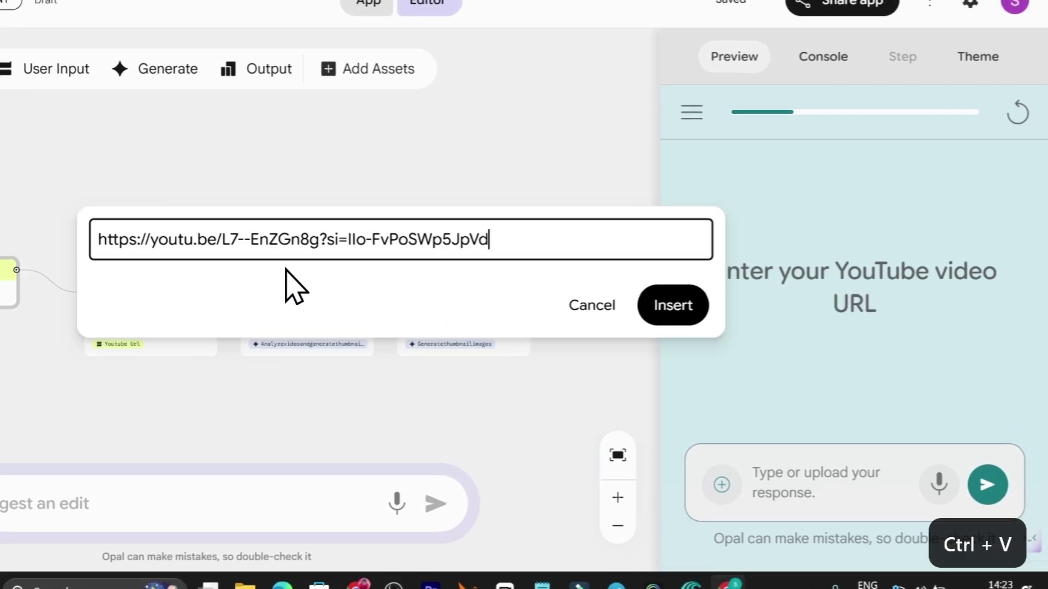
click(673, 310)
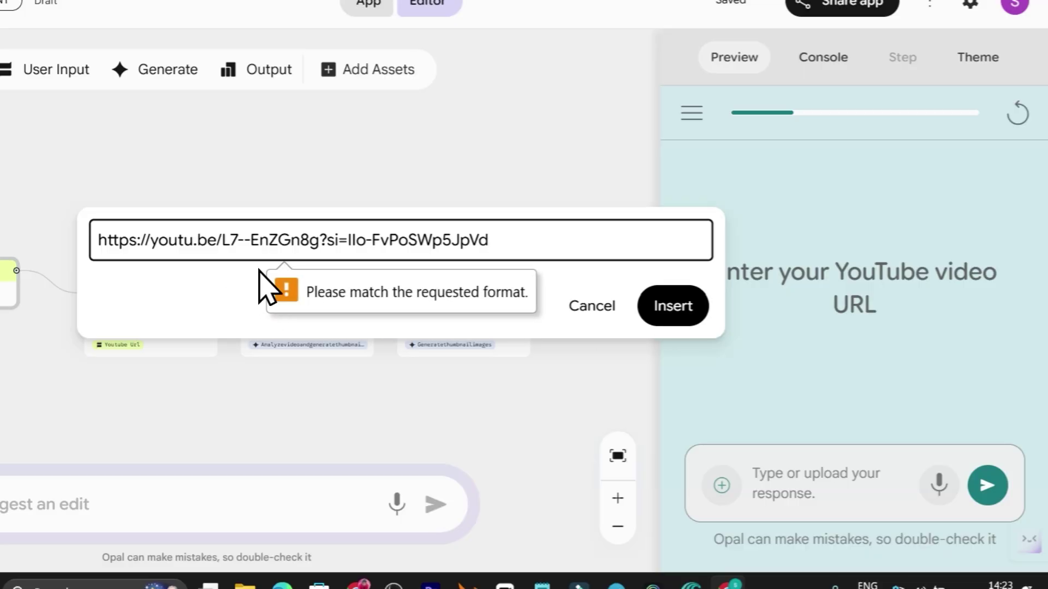
Replace the rejected short link with the full youtube.com/watch link and submit the run
drag(592, 263, 54, 263)
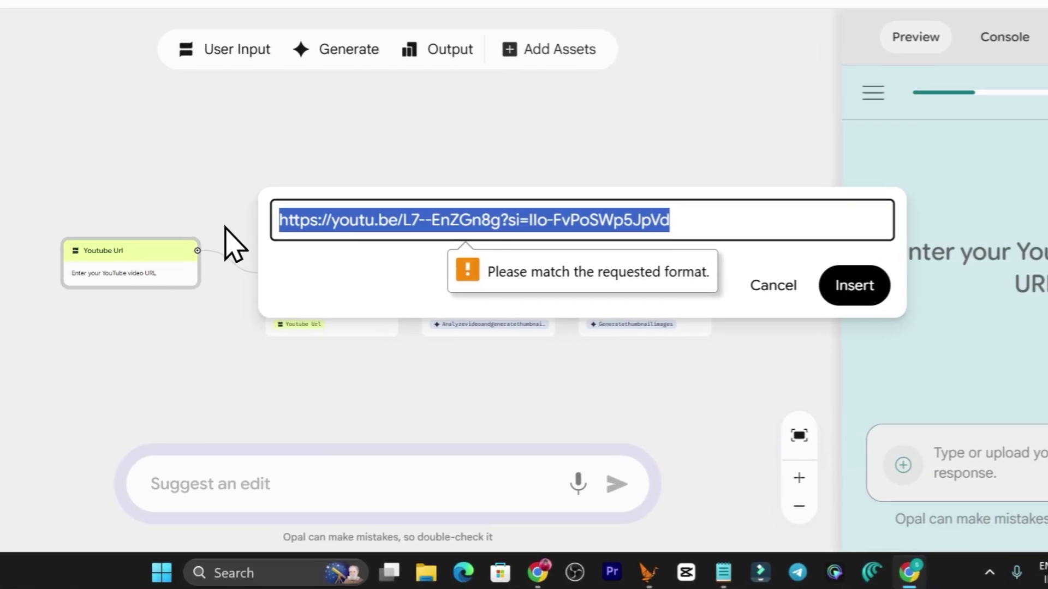
key(BackSpace)
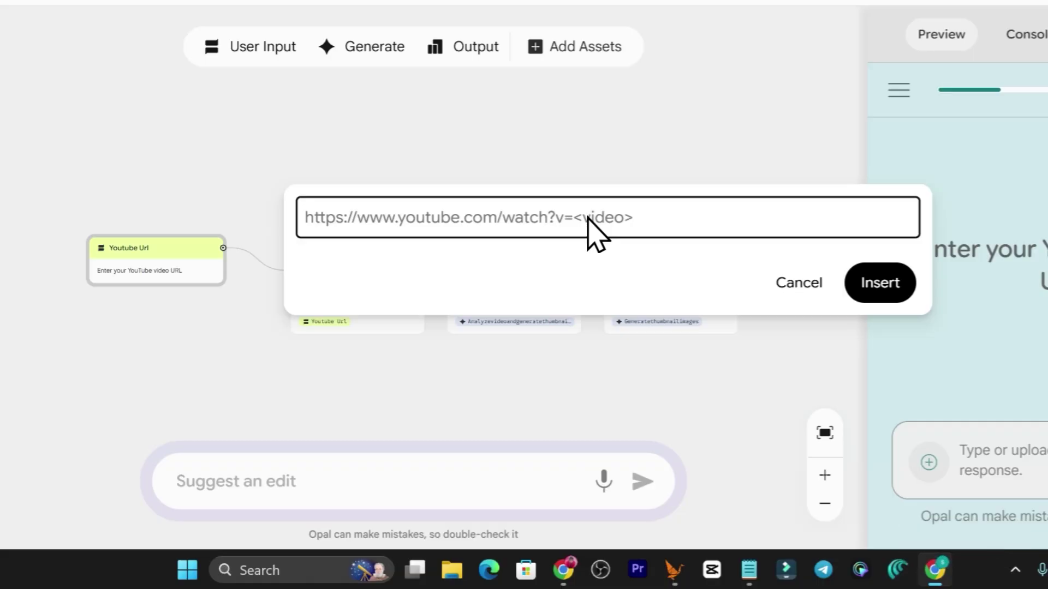
key(super+v)
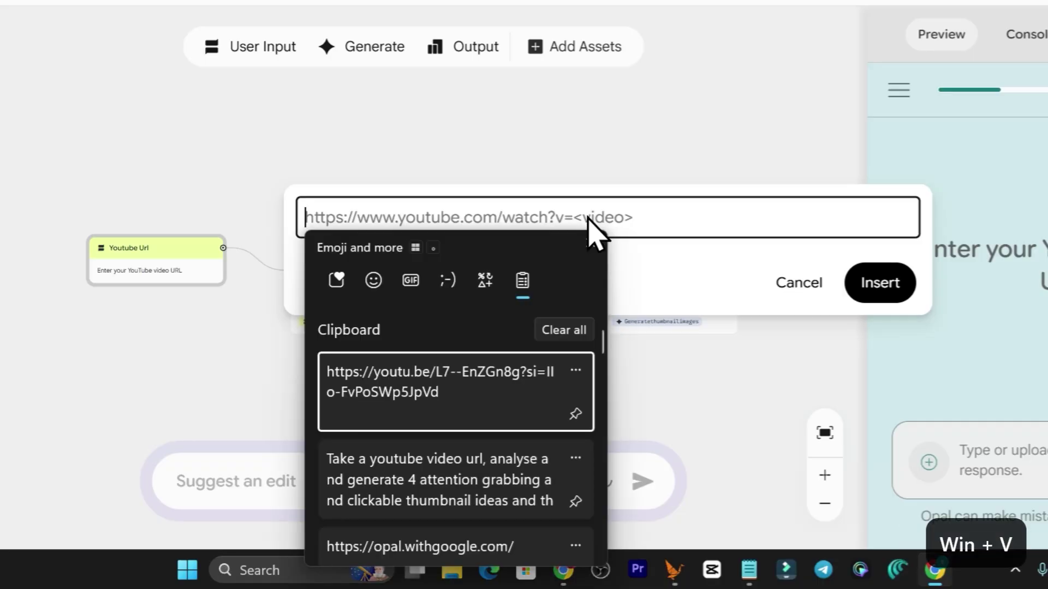
scroll(491, 436, down, 2)
scroll(451, 436, down, 1)
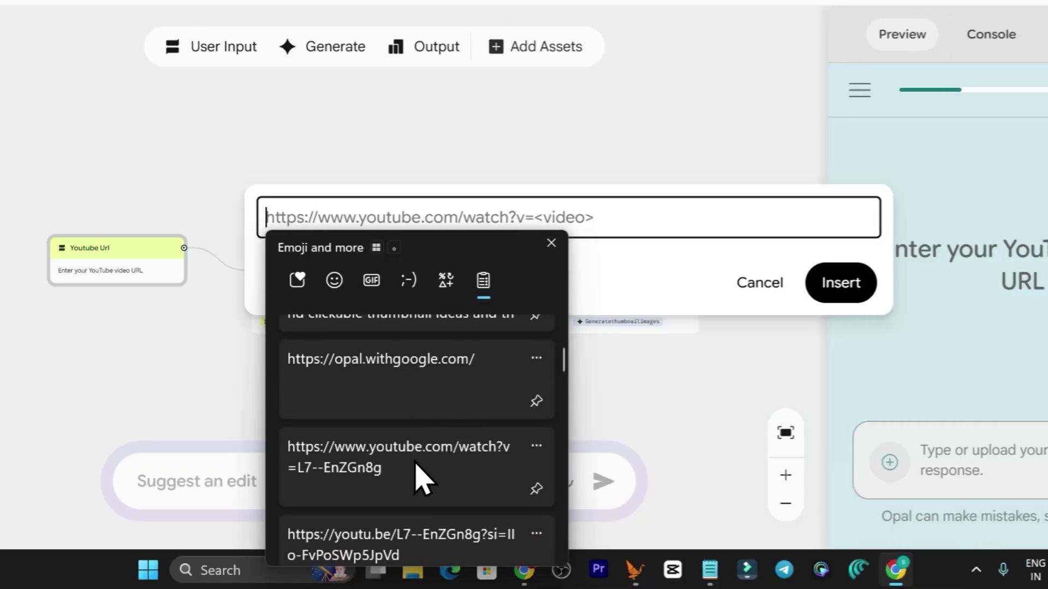
click(461, 480)
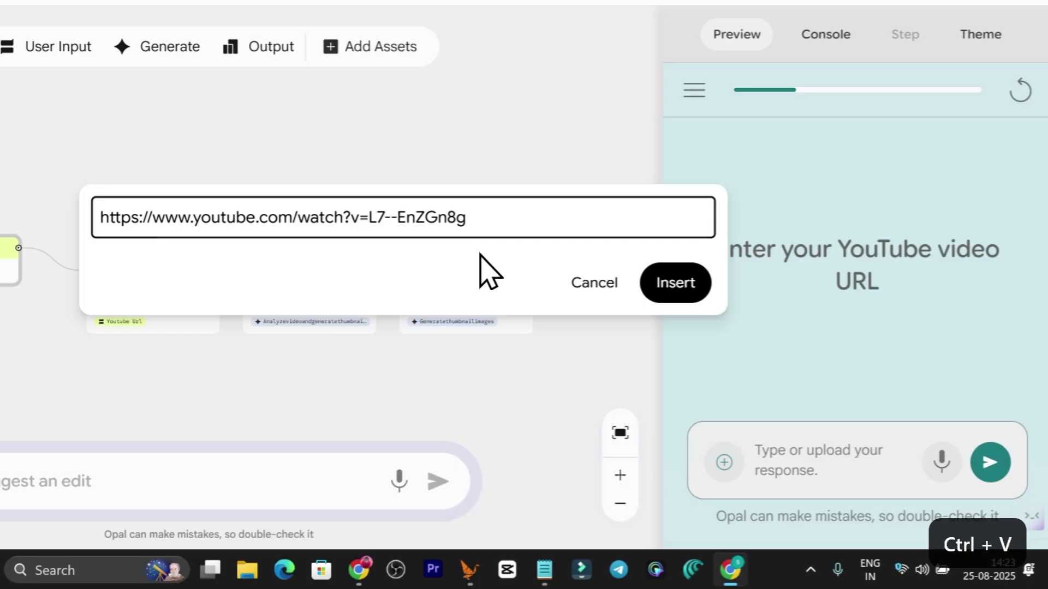
click(677, 289)
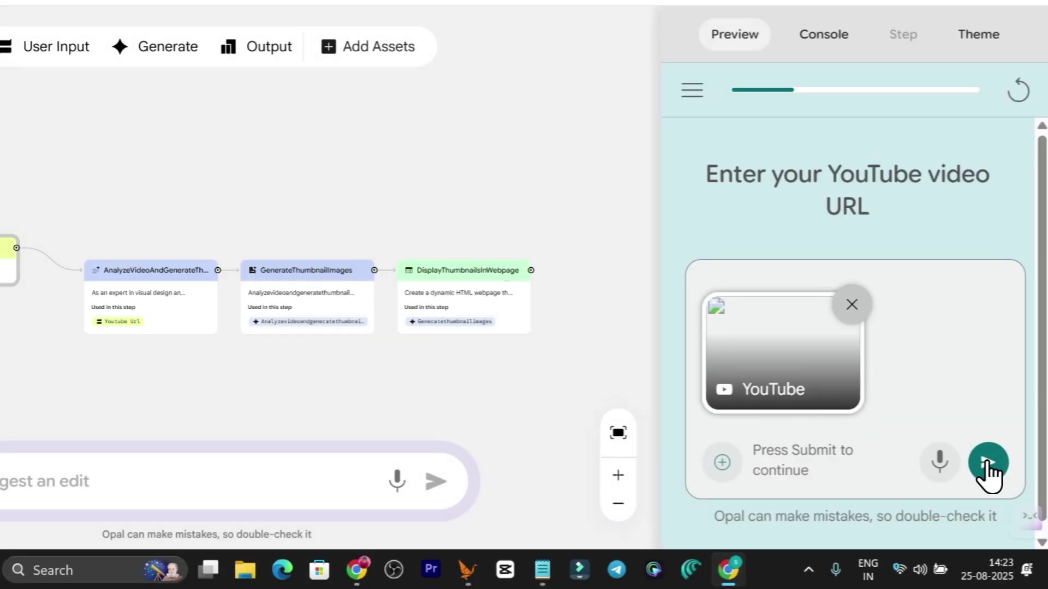
click(988, 471)
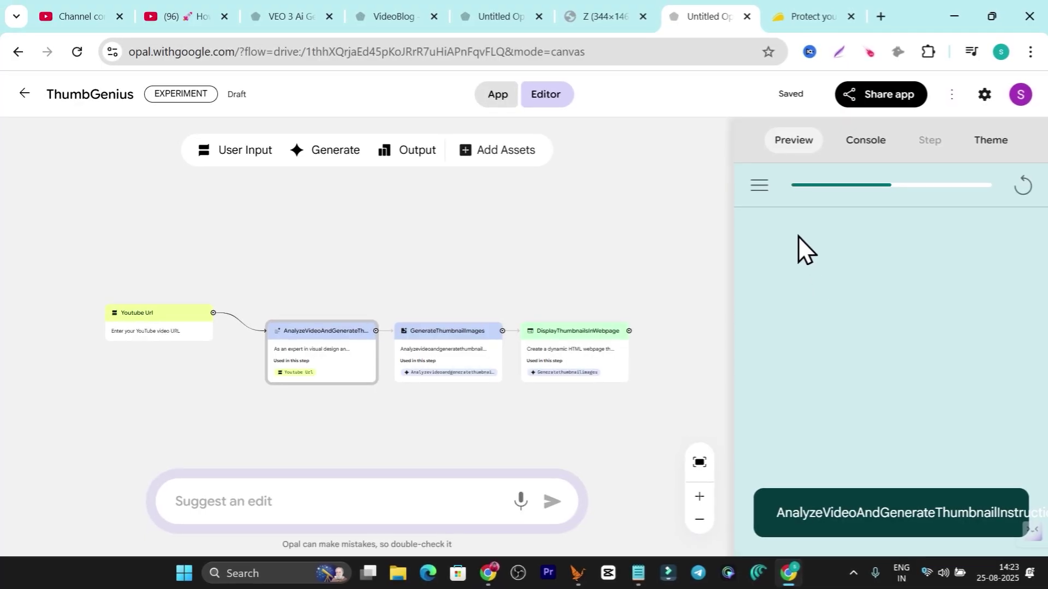
Show the Console log to follow the ThumbGenius steps as they run
click(865, 141)
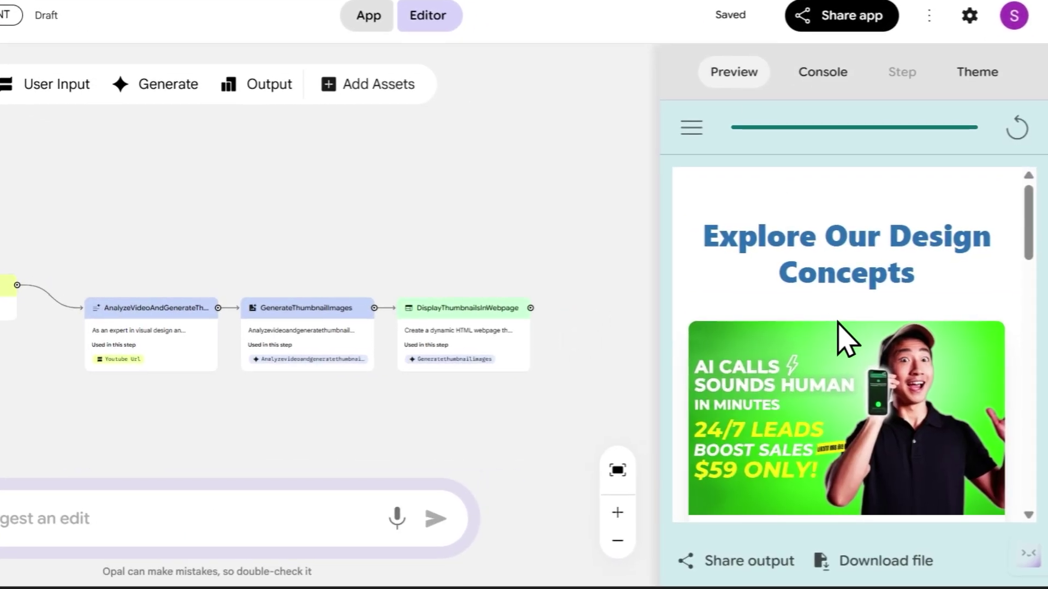
scroll(844, 338, down, 2)
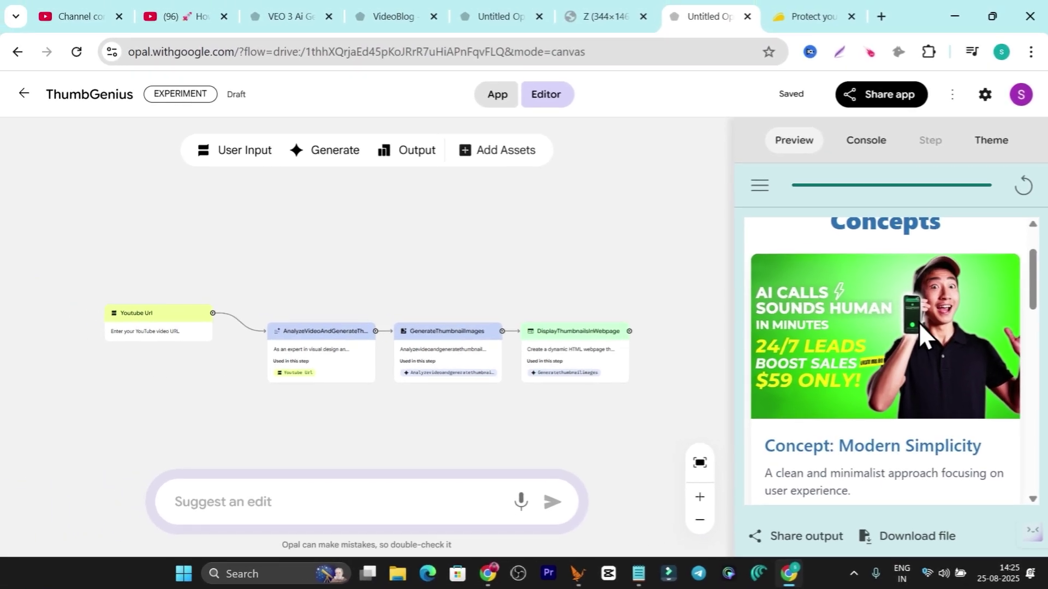
scroll(918, 322, down, 4)
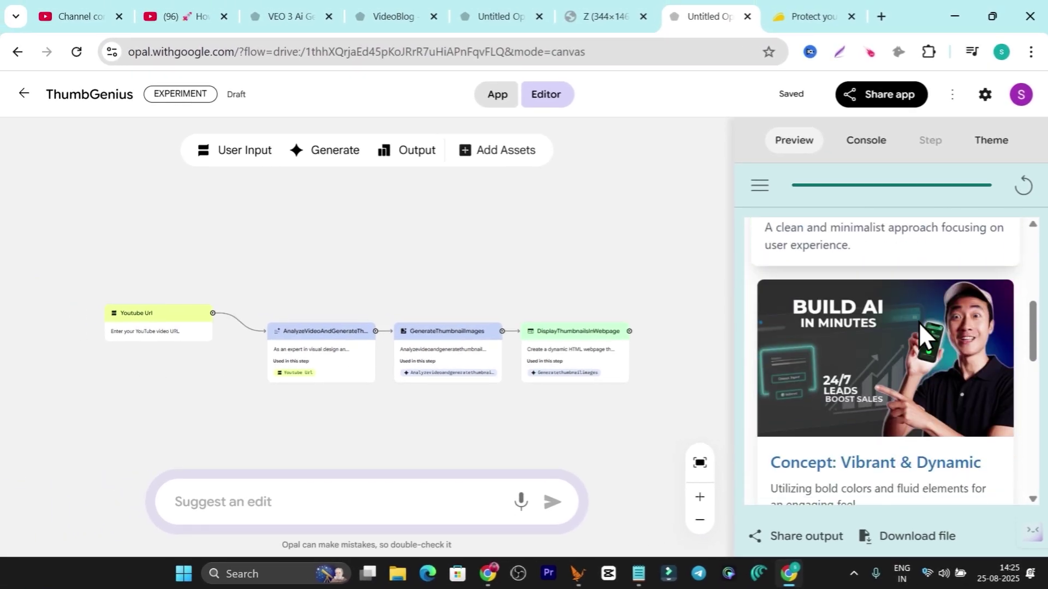
scroll(918, 322, down, 6)
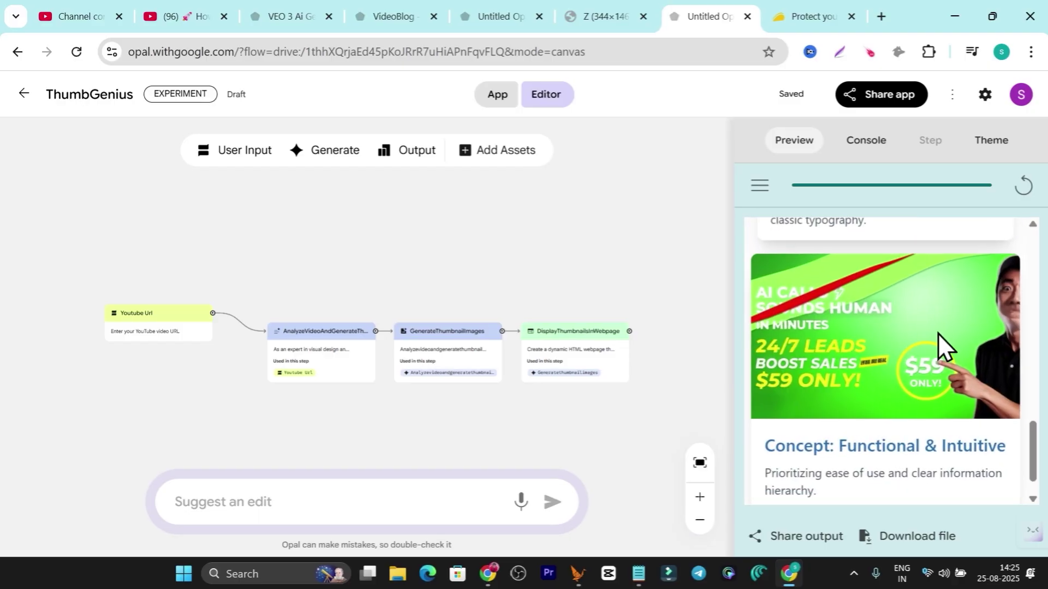
scroll(937, 333, up, 10)
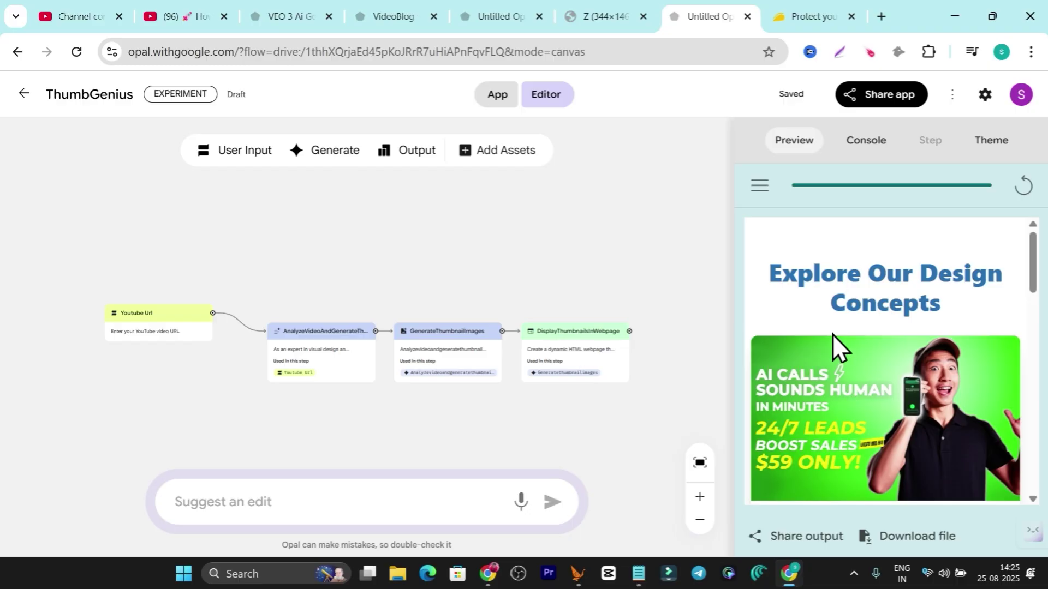
Bring up the Hook & Title Generator app's Console run log
click(494, 16)
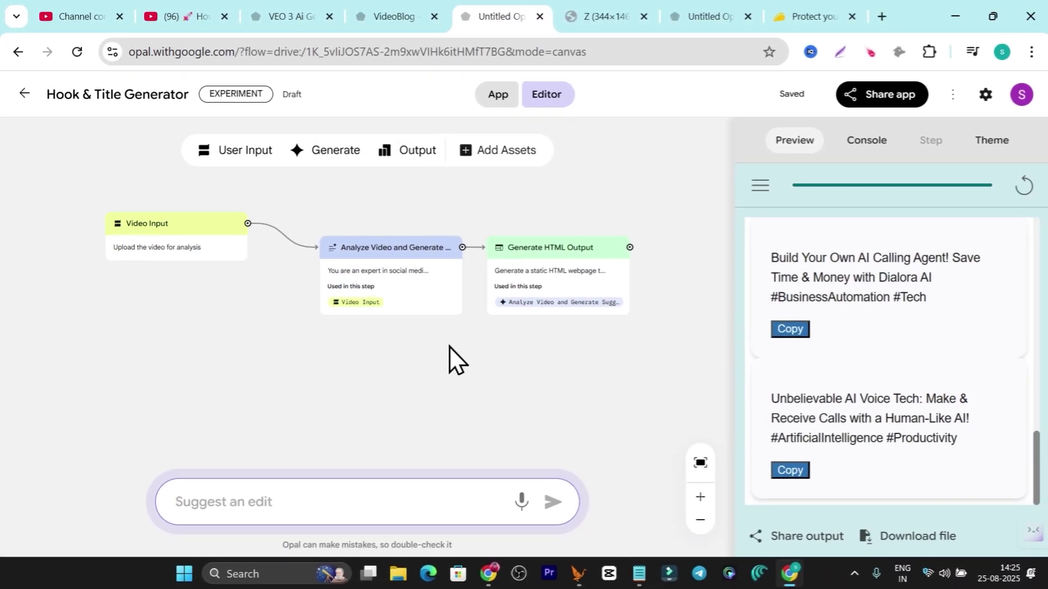
scroll(456, 358, up, 2)
scroll(880, 323, up, 10)
click(860, 134)
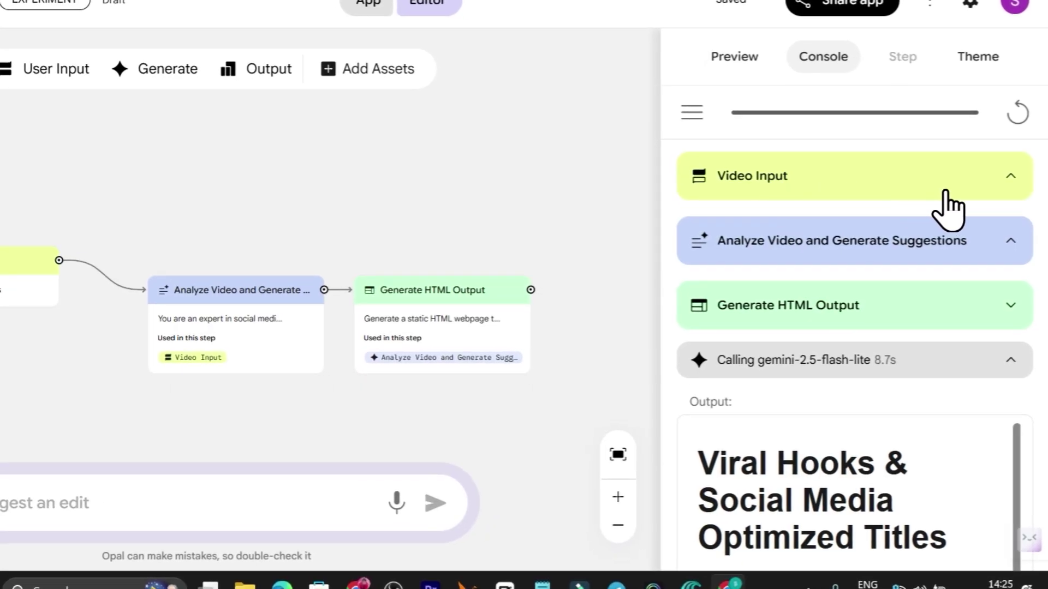
Inspect the Video Input step and scroll through the generated viral hooks and titles
click(974, 185)
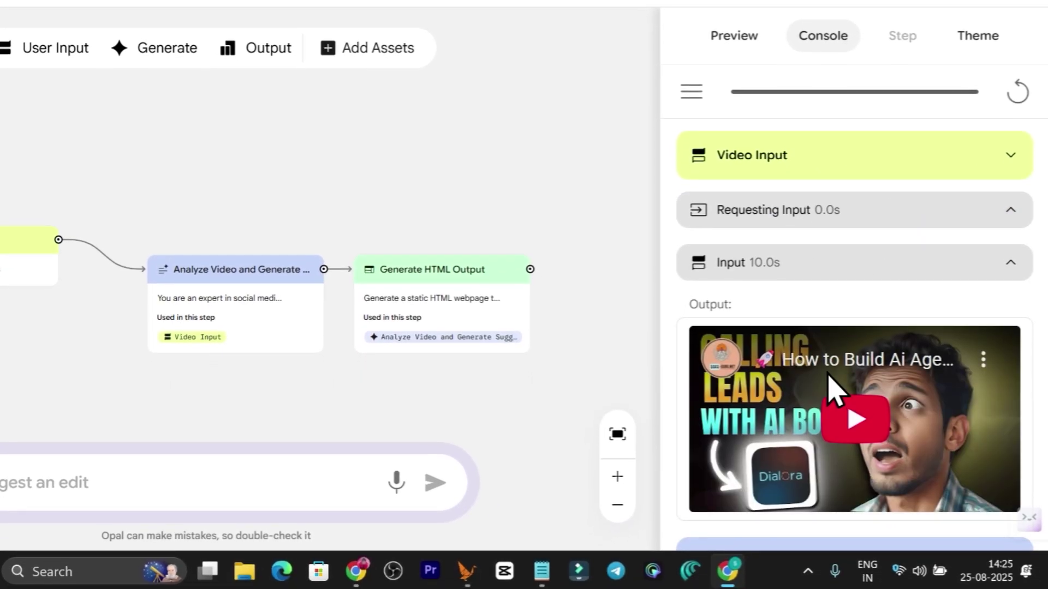
click(846, 176)
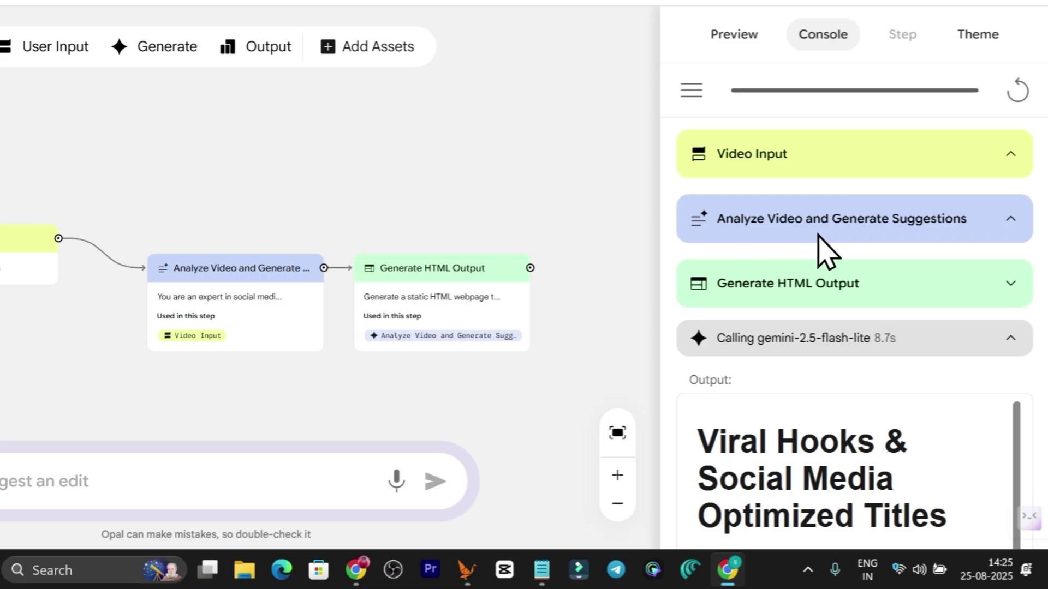
scroll(859, 303, down, 3)
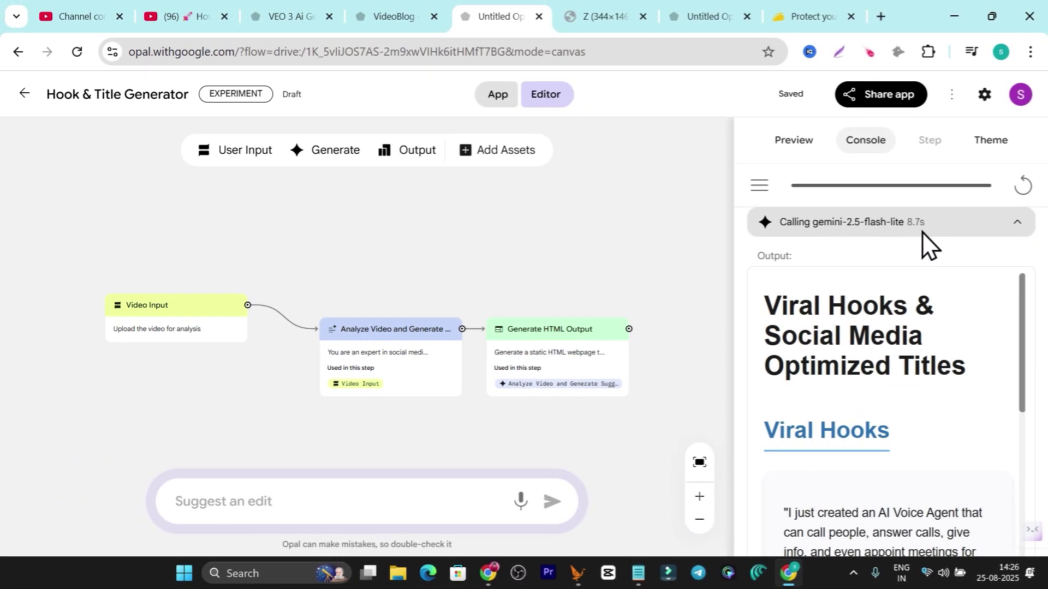
scroll(830, 327, down, 5)
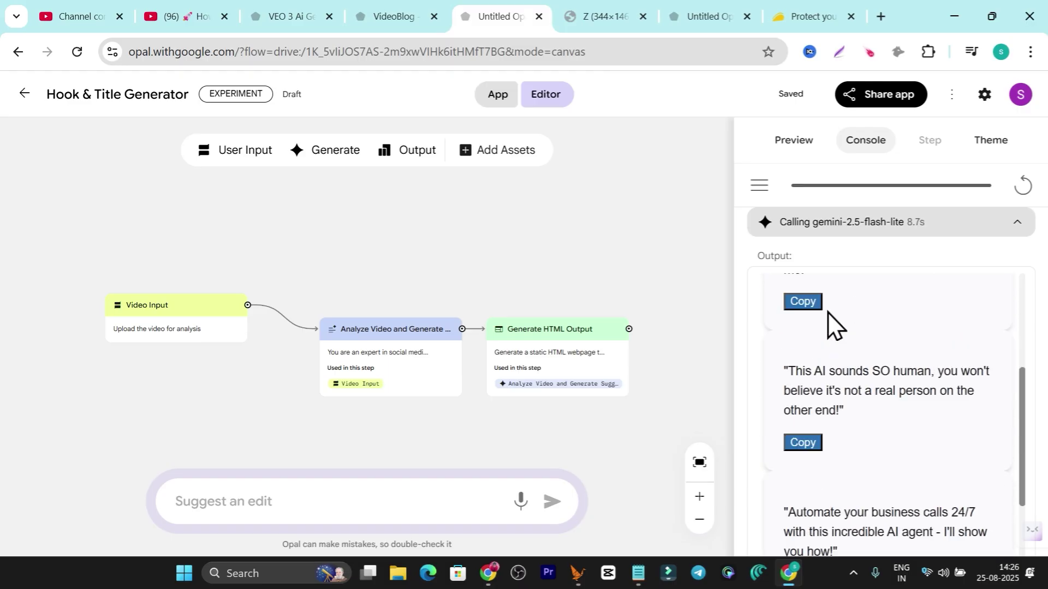
scroll(827, 312, down, 8)
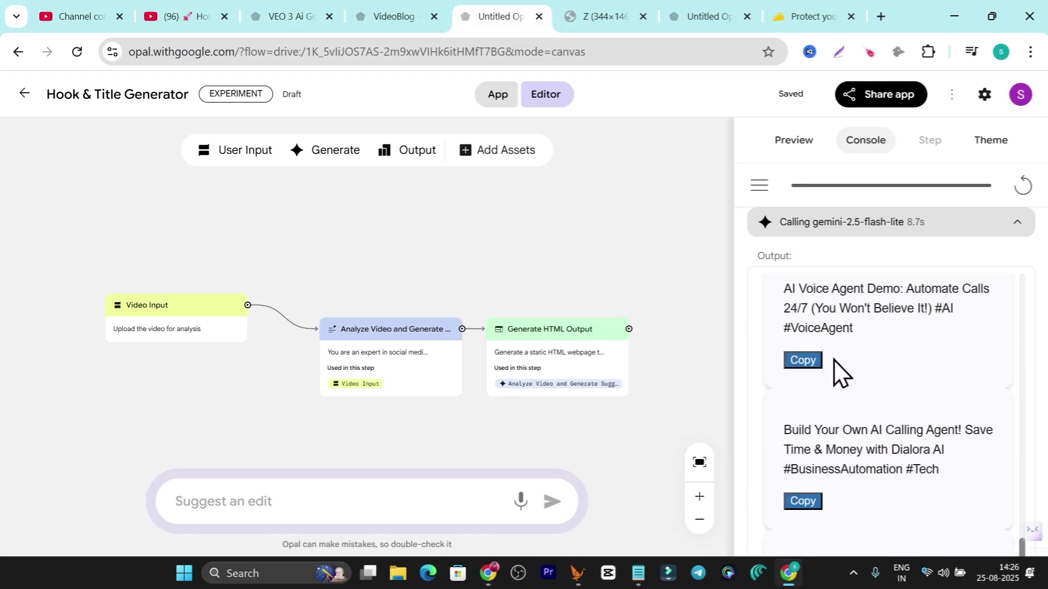
scroll(824, 338, up, 3)
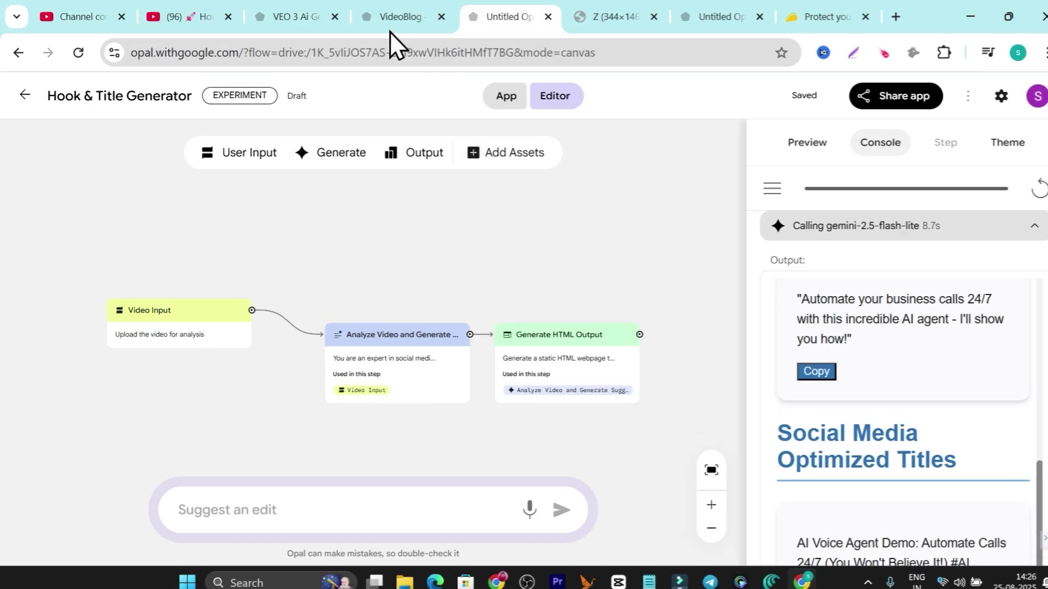
click(385, 15)
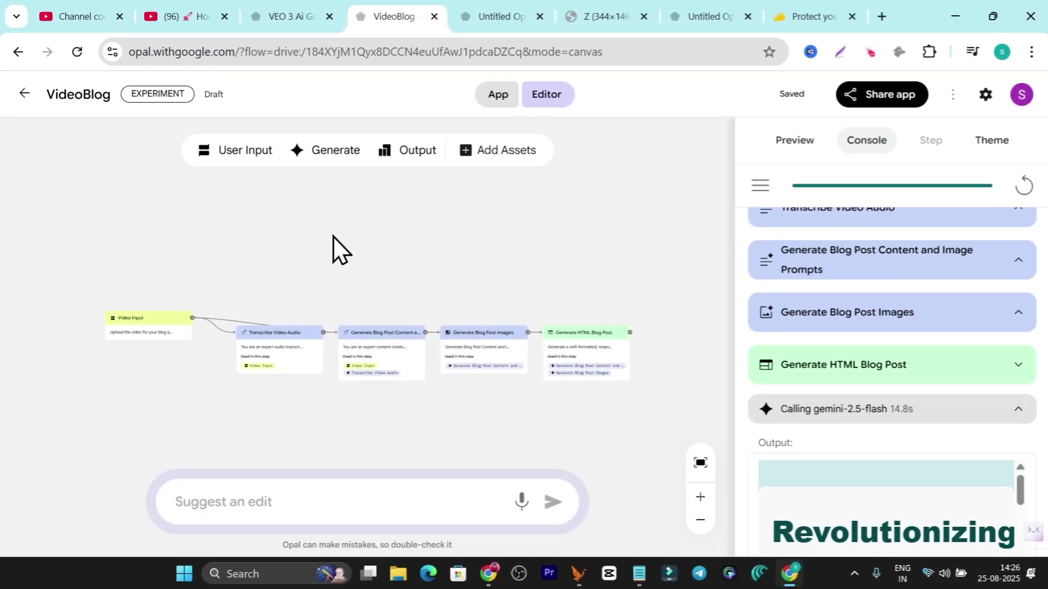
Check the VideoBlog console's Video Input step and its recorded video
scroll(775, 231, up, 2)
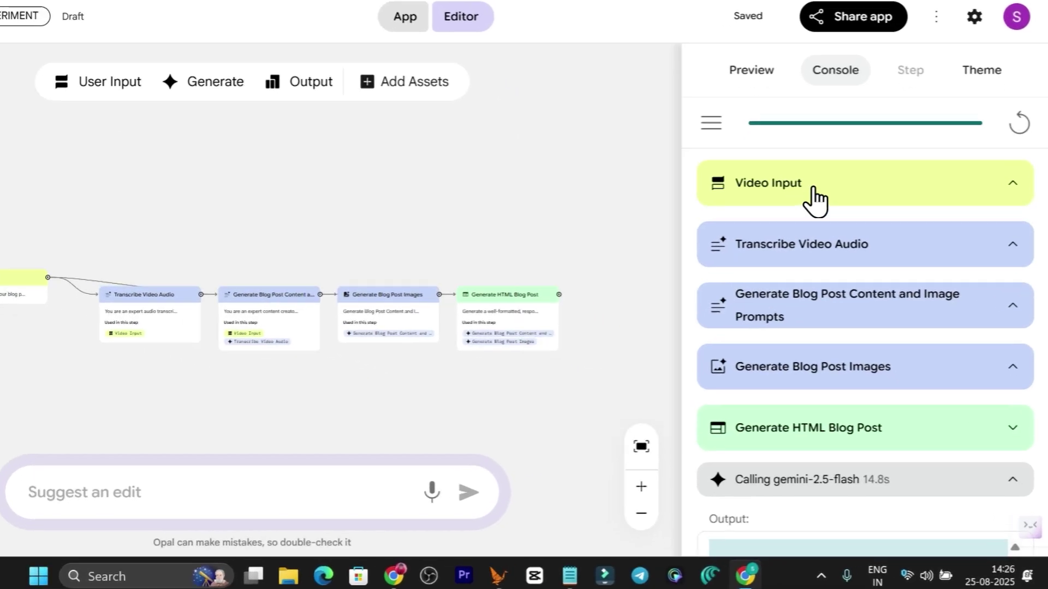
click(852, 238)
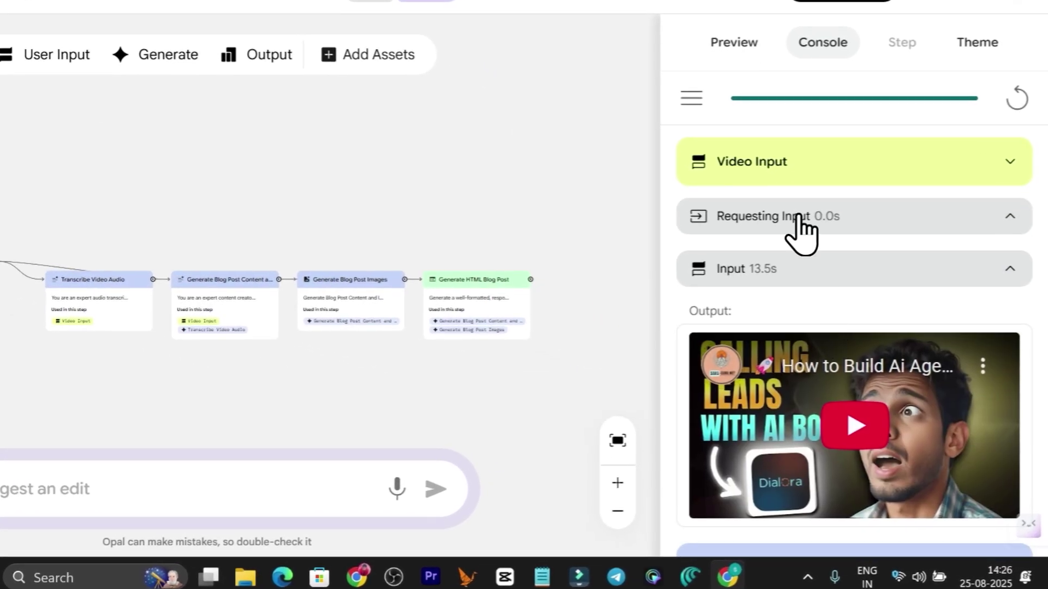
click(832, 239)
scroll(803, 241, down, 10)
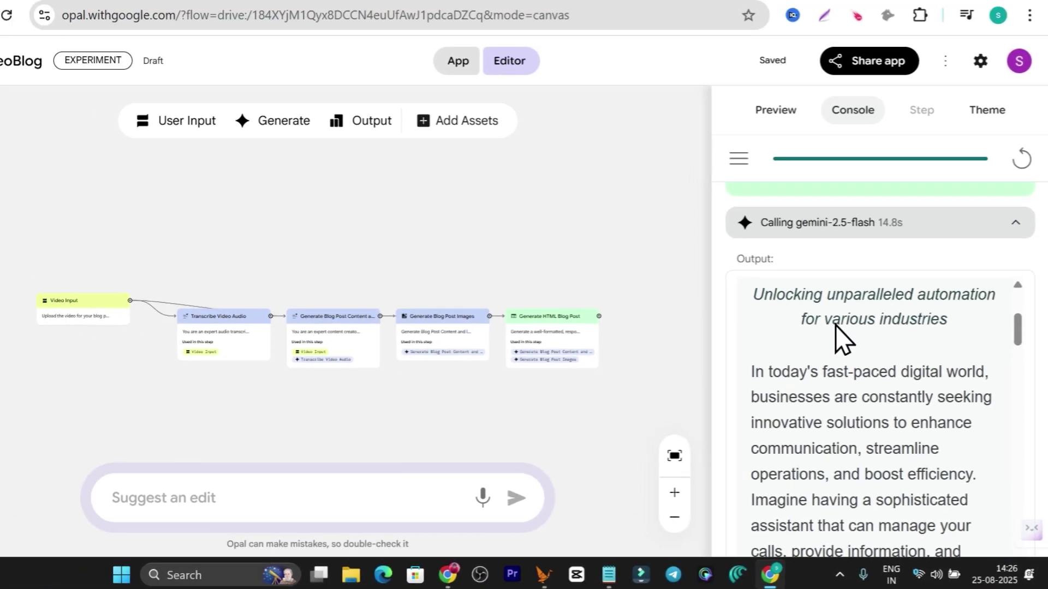
scroll(850, 350, down, 8)
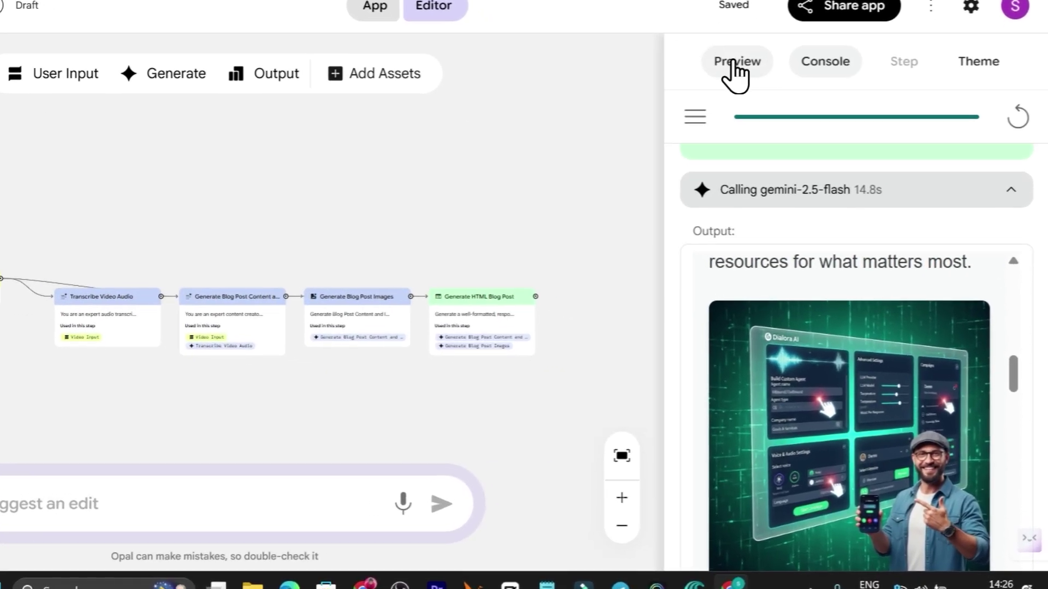
Read through the generated AI voice agents blog post in the Preview panel
click(792, 145)
scroll(876, 380, down, 5)
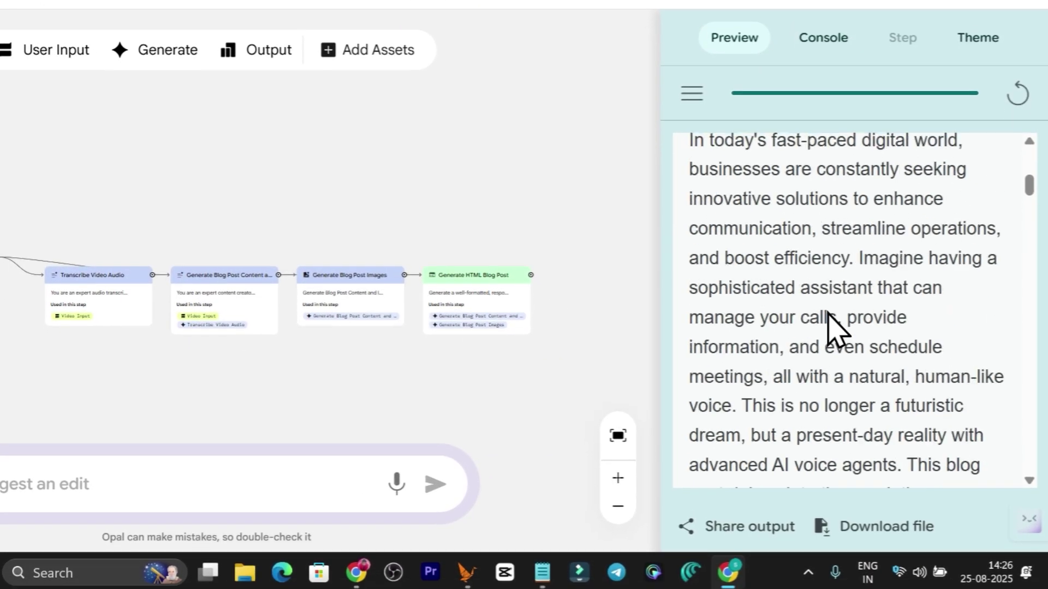
scroll(828, 319, up, 5)
scroll(828, 317, up, 3)
scroll(828, 314, down, 3)
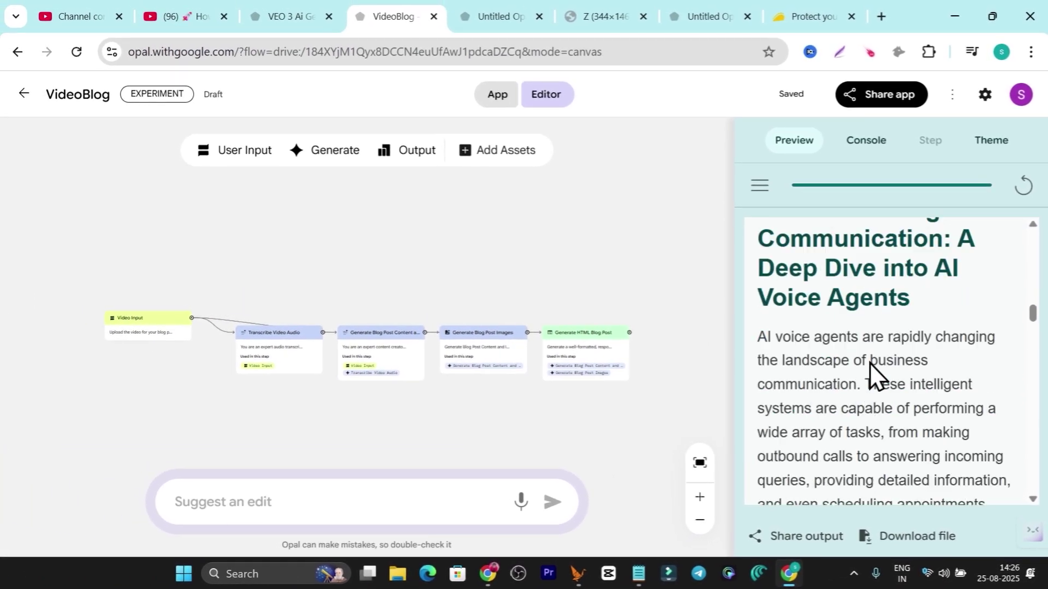
scroll(869, 362, down, 12)
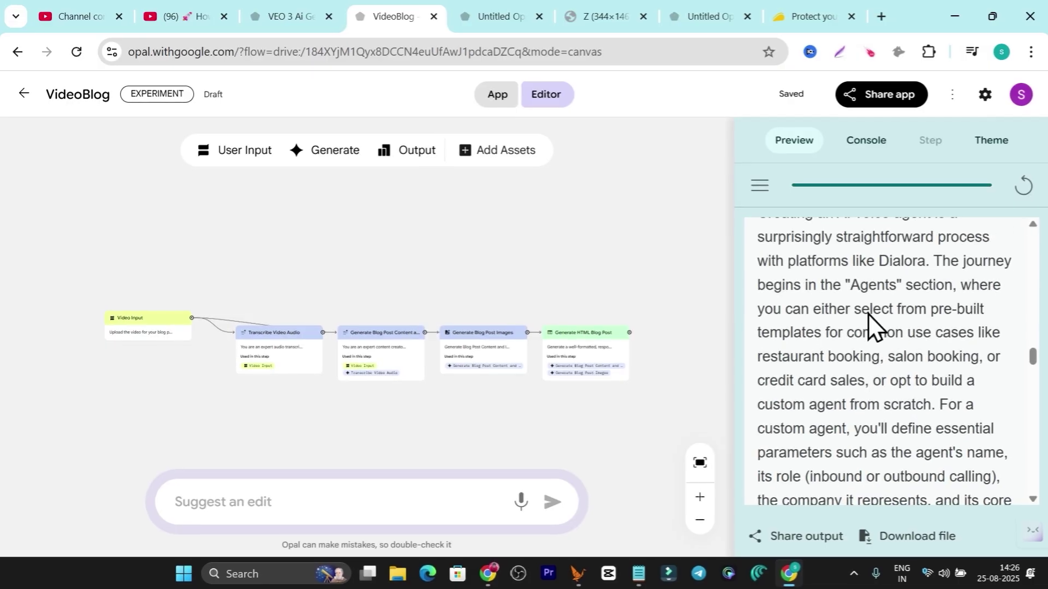
scroll(868, 313, down, 15)
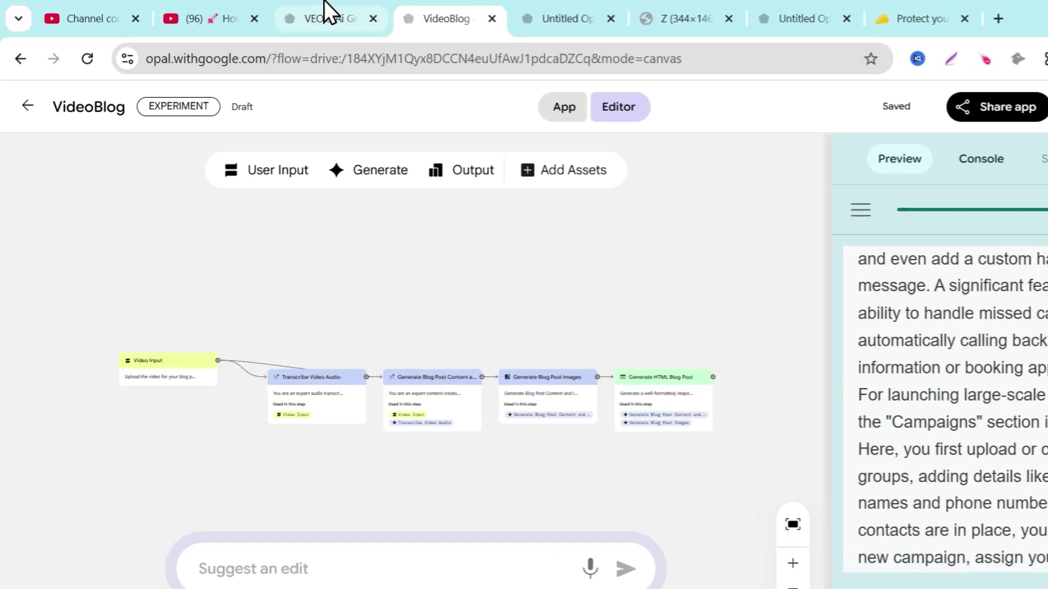
click(289, 15)
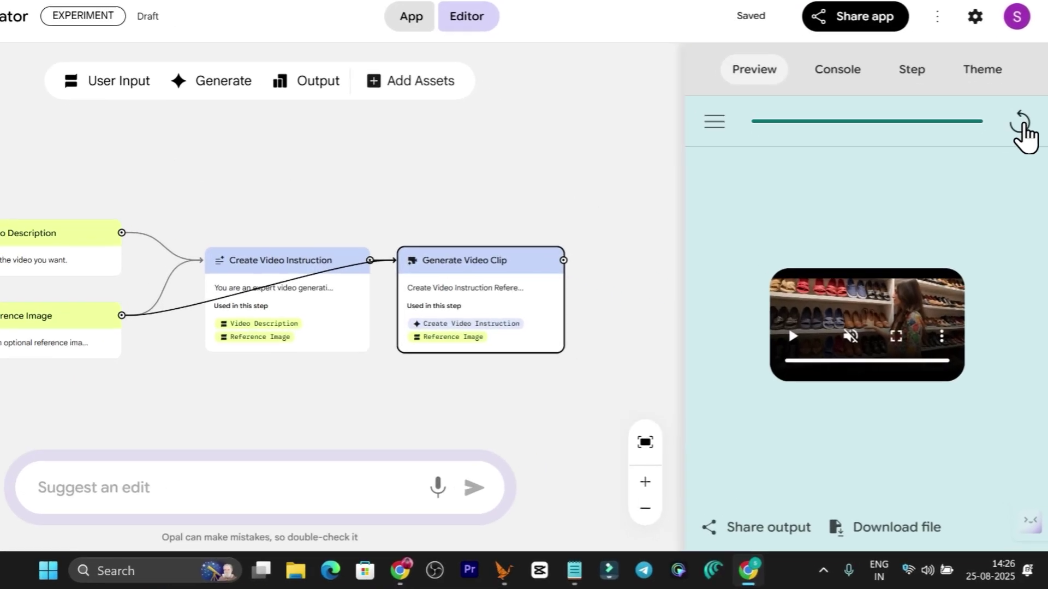
Restart the VEO 3 Ai Generator run and upload the Cyber-Tokyo frame image from the device
click(1023, 185)
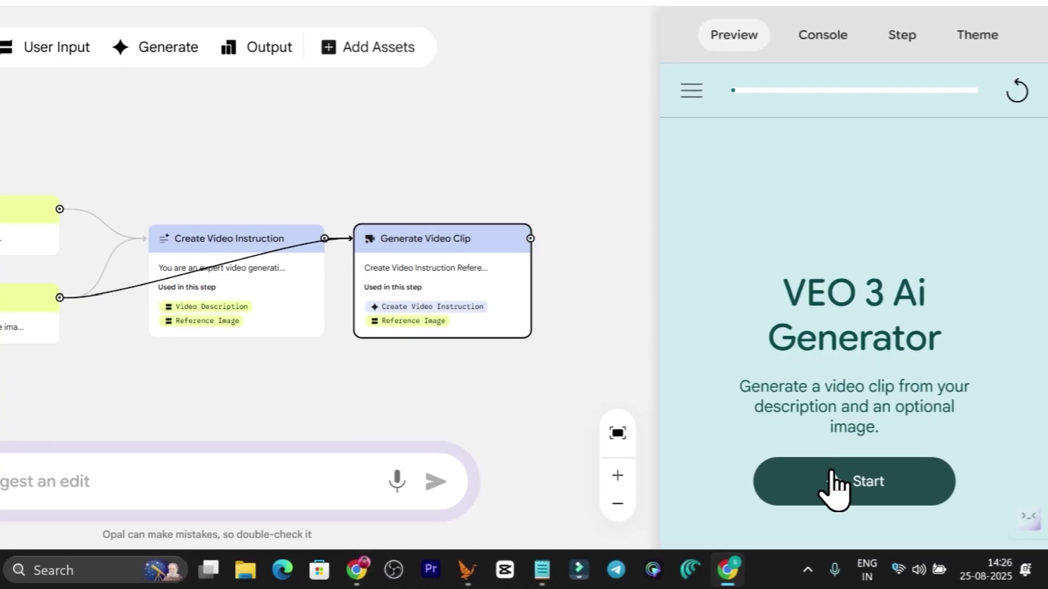
click(835, 497)
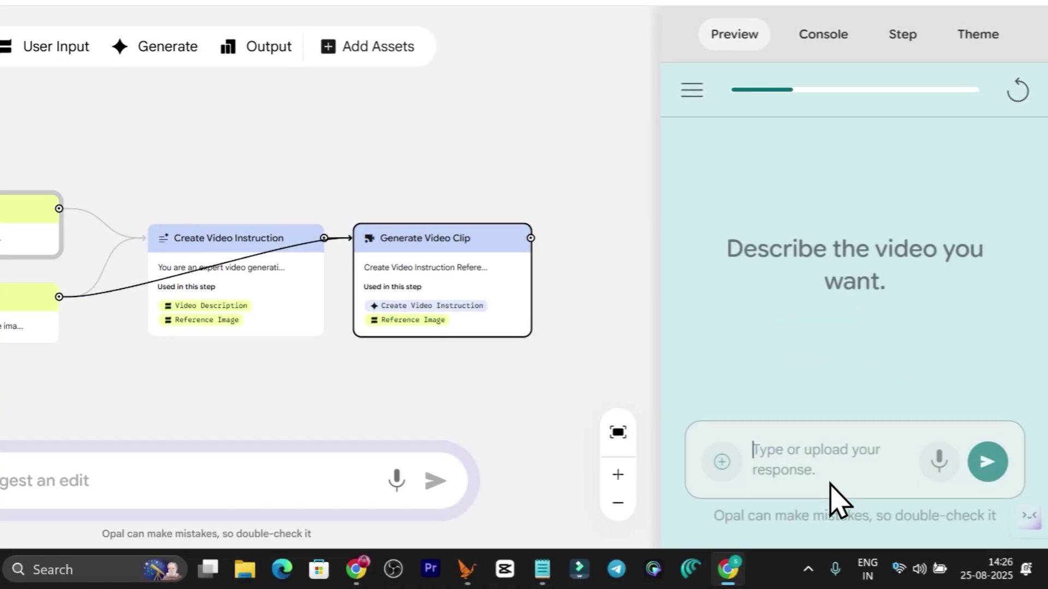
click(723, 464)
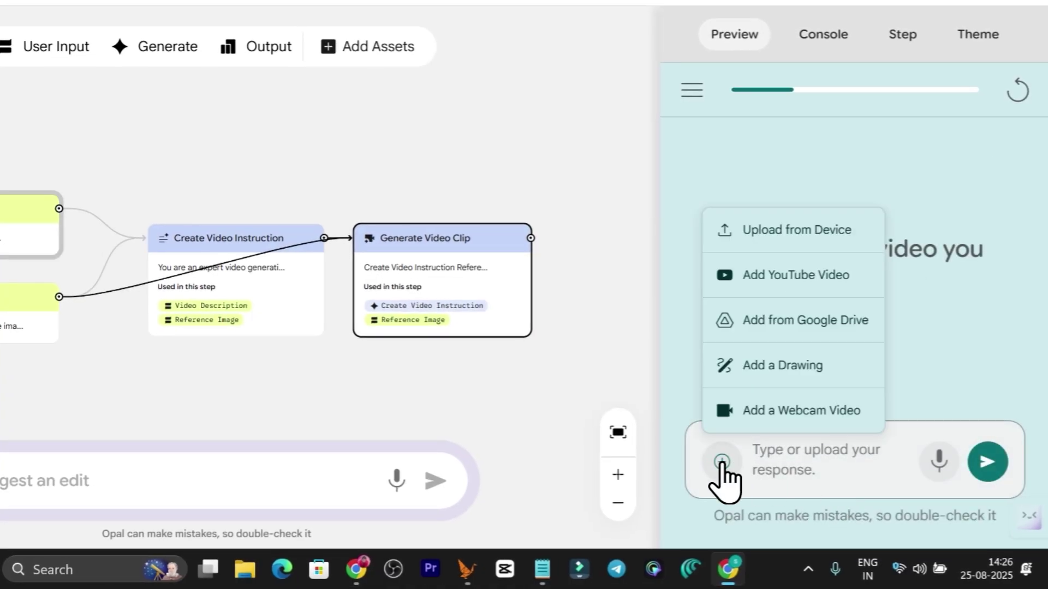
click(794, 232)
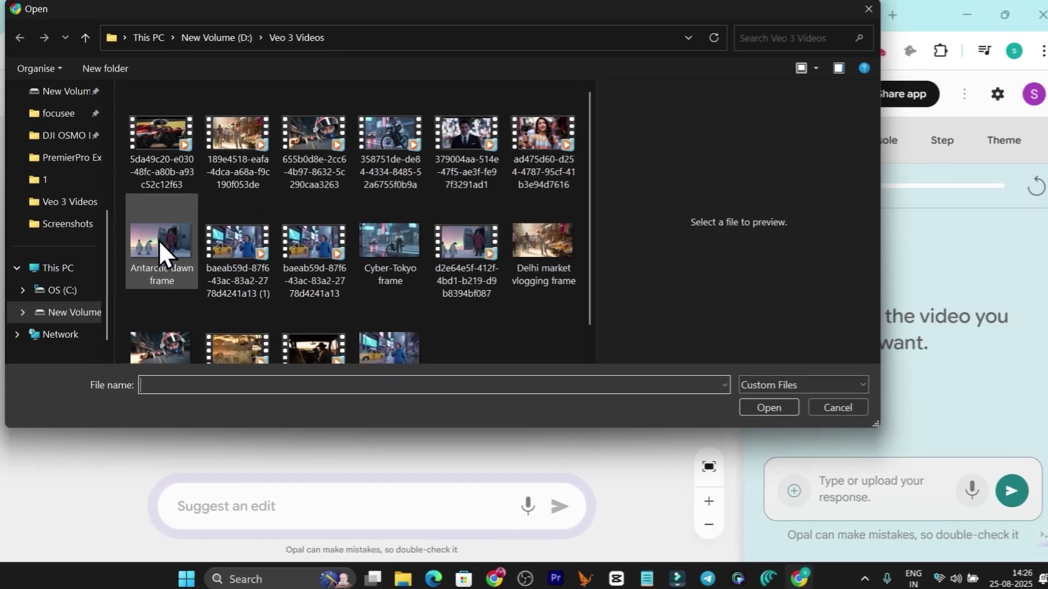
scroll(464, 284, down, 1)
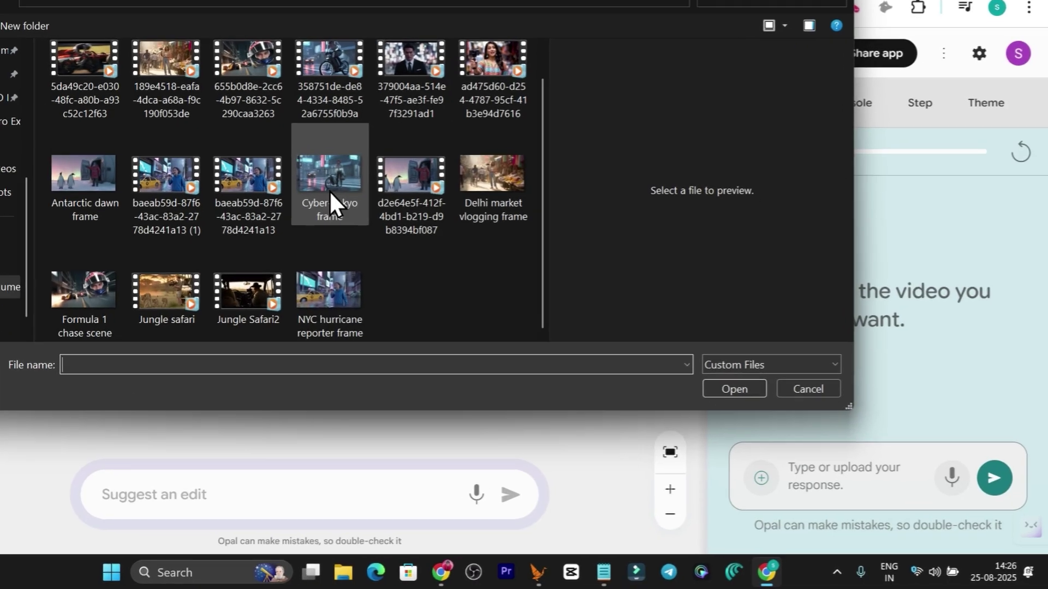
click(385, 225)
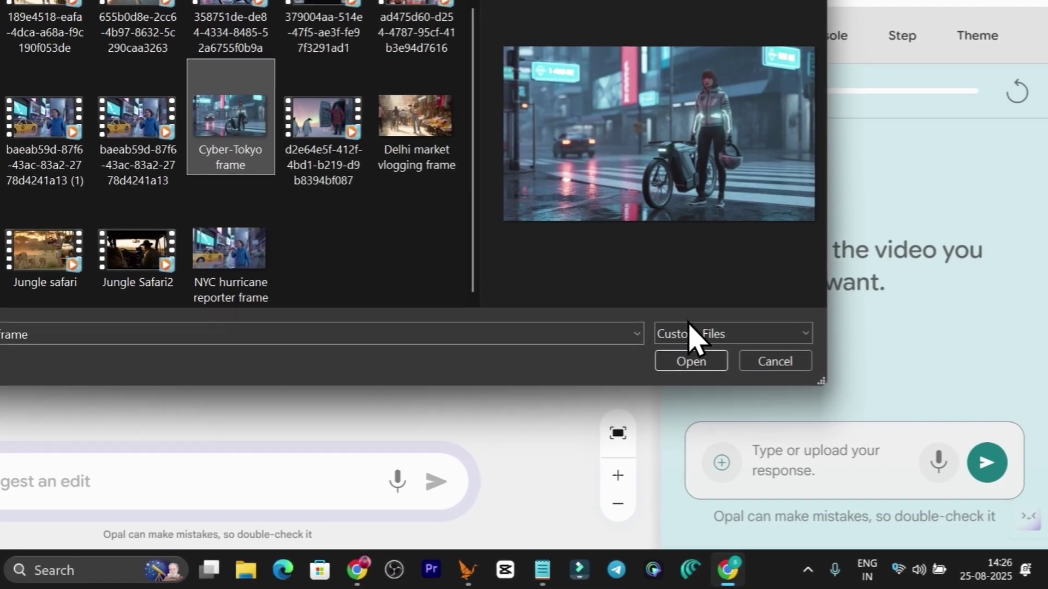
click(693, 365)
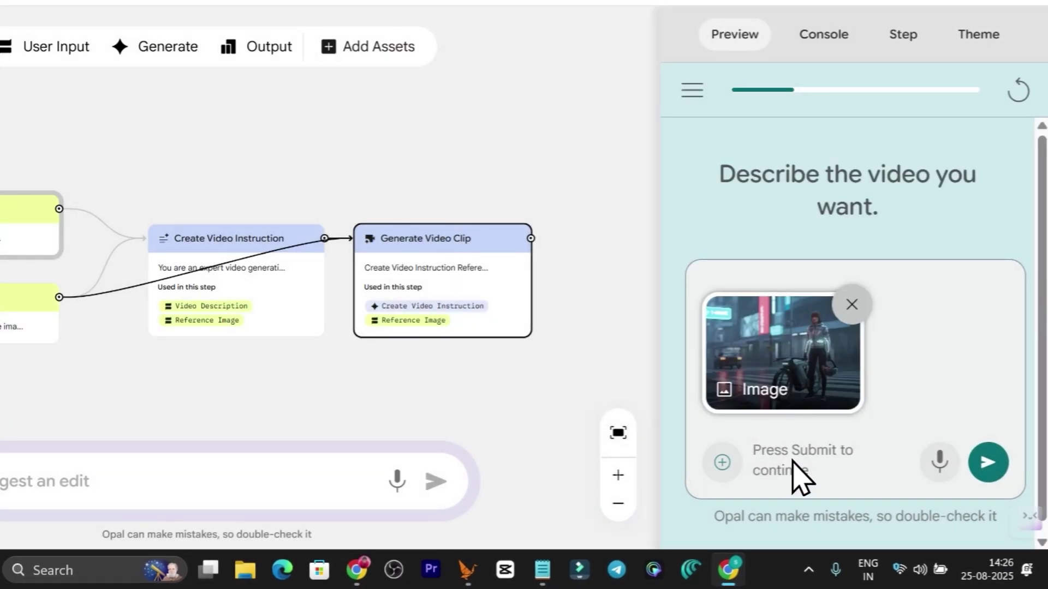
Submit the Cyber-Tokyo image, skip the optional reference image, and follow the run in Console
click(987, 465)
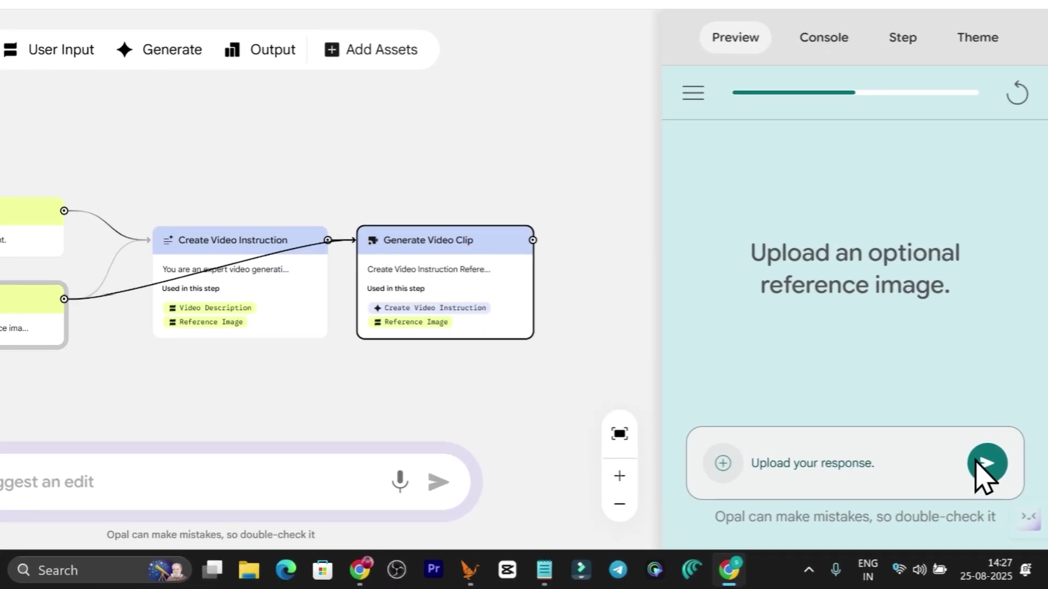
click(986, 464)
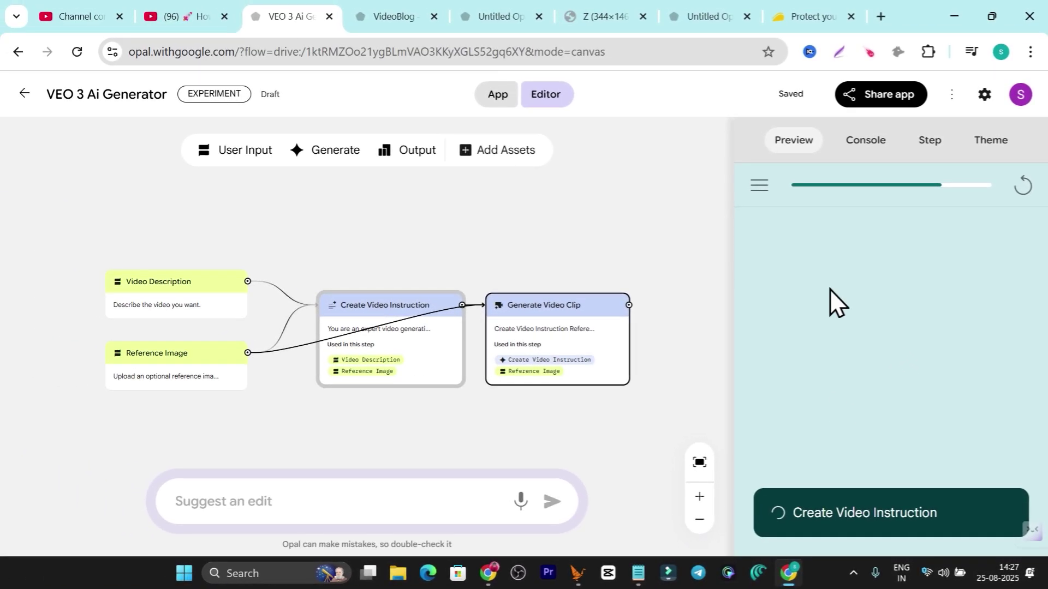
click(866, 145)
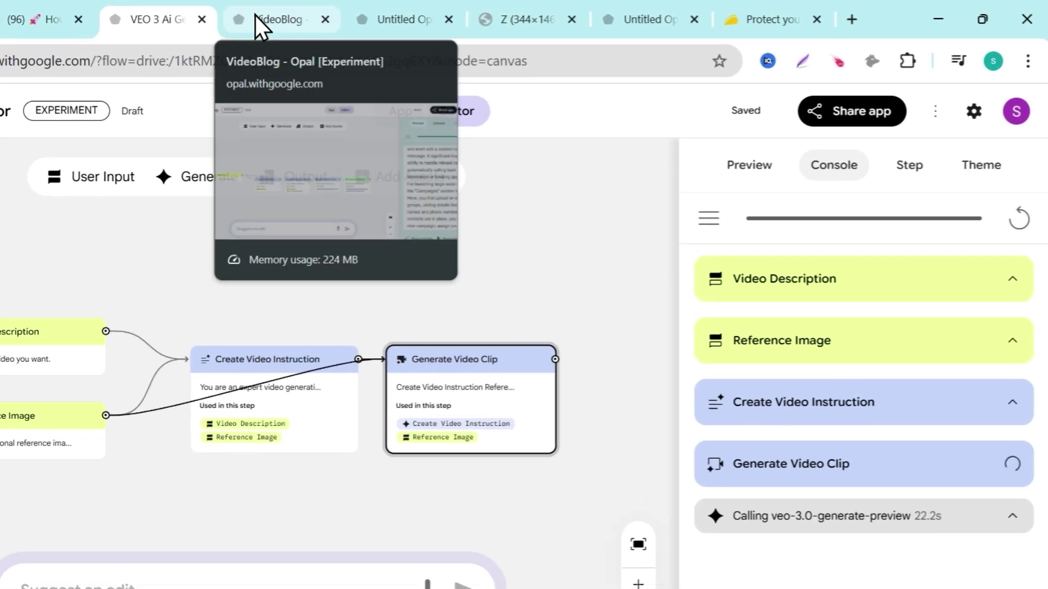
Review the Hook & Title Generator's sharing settings and leave the app unpublished
click(390, 16)
click(376, 21)
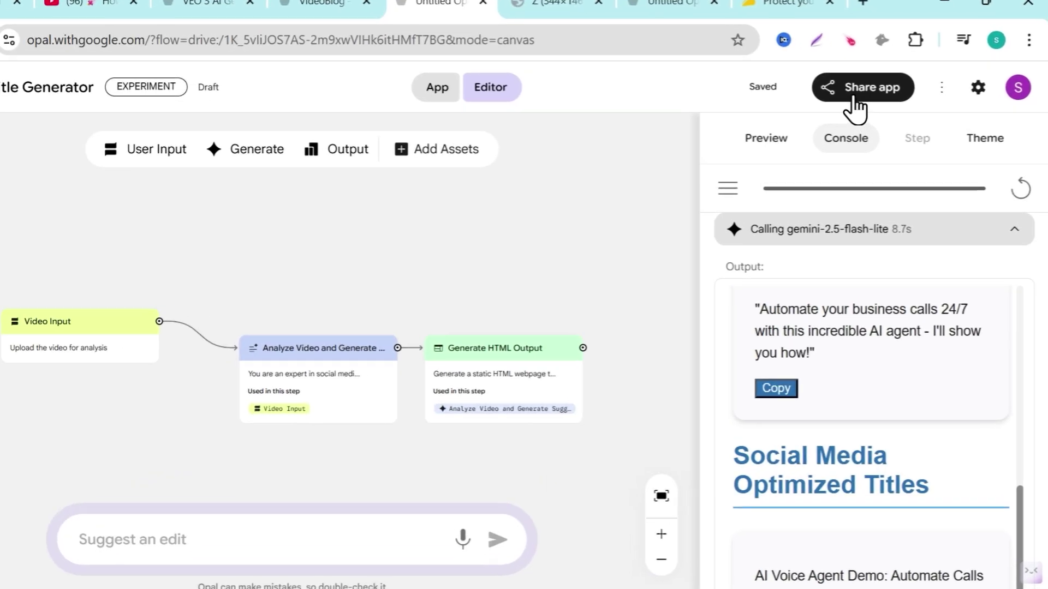
click(873, 98)
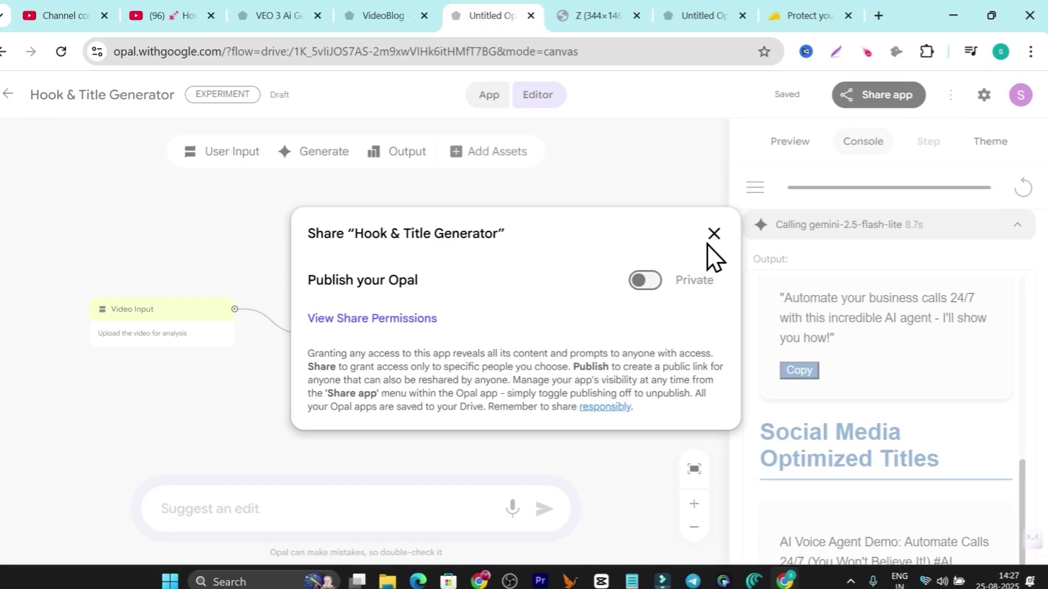
click(713, 235)
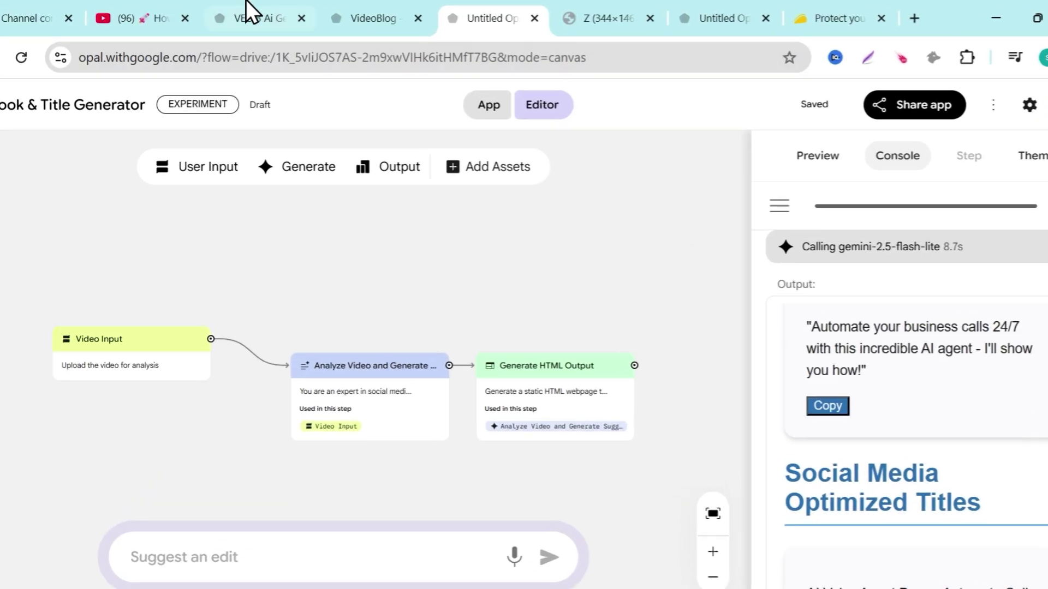
Play the finished Cyber-Tokyo video clip full screen from the VEO 3 Ai Generator preview
click(289, 16)
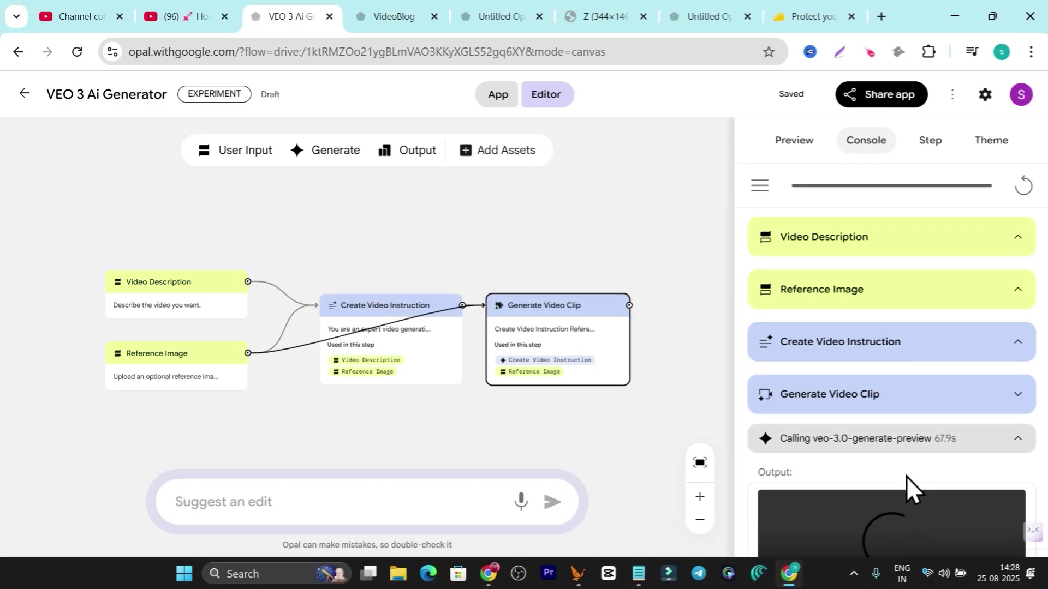
scroll(905, 476, down, 2)
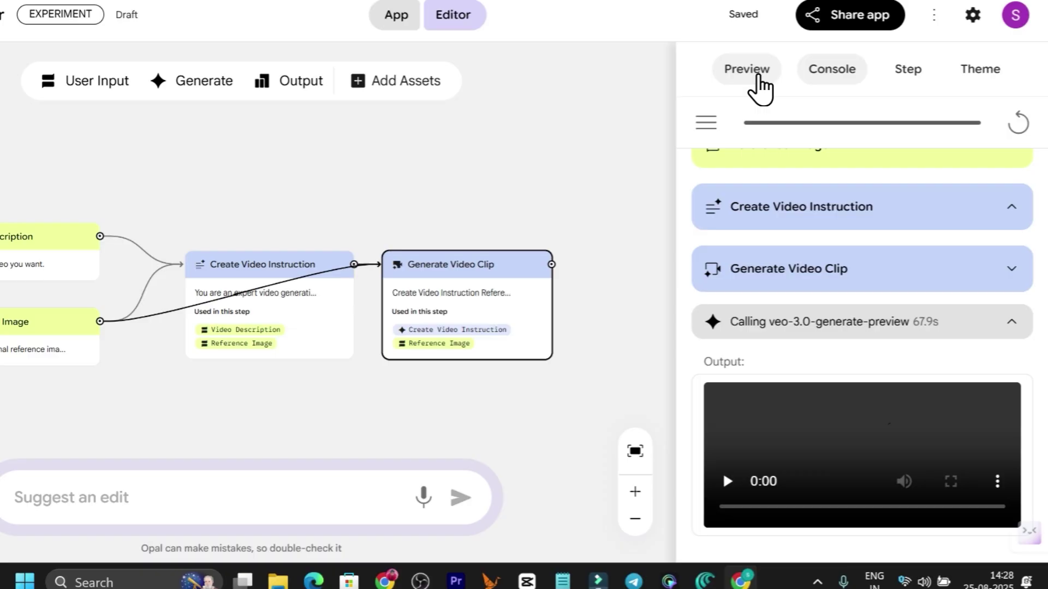
click(797, 143)
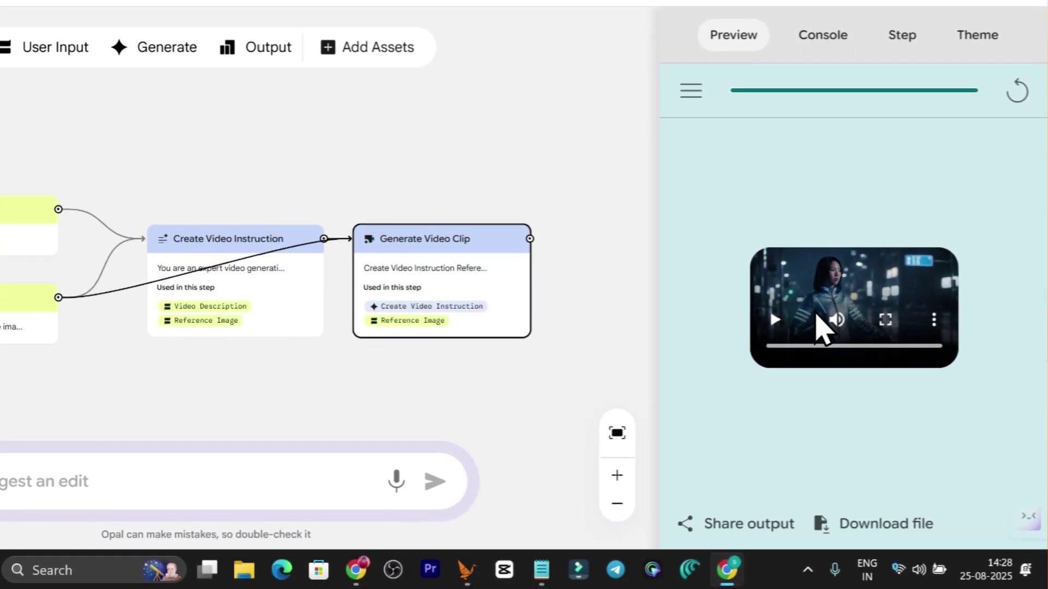
mouse_move(838, 337)
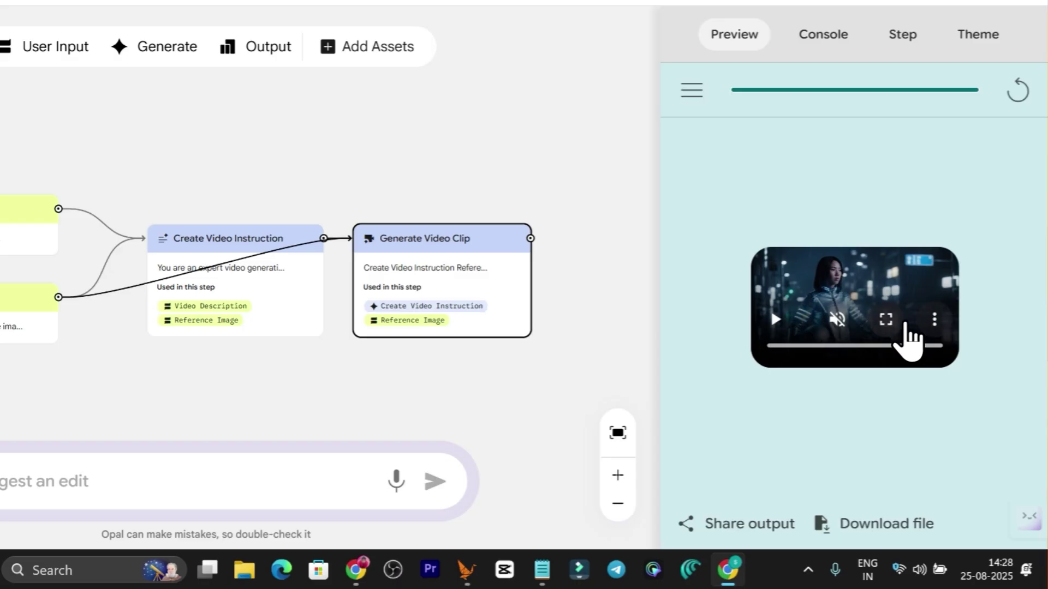
click(886, 320)
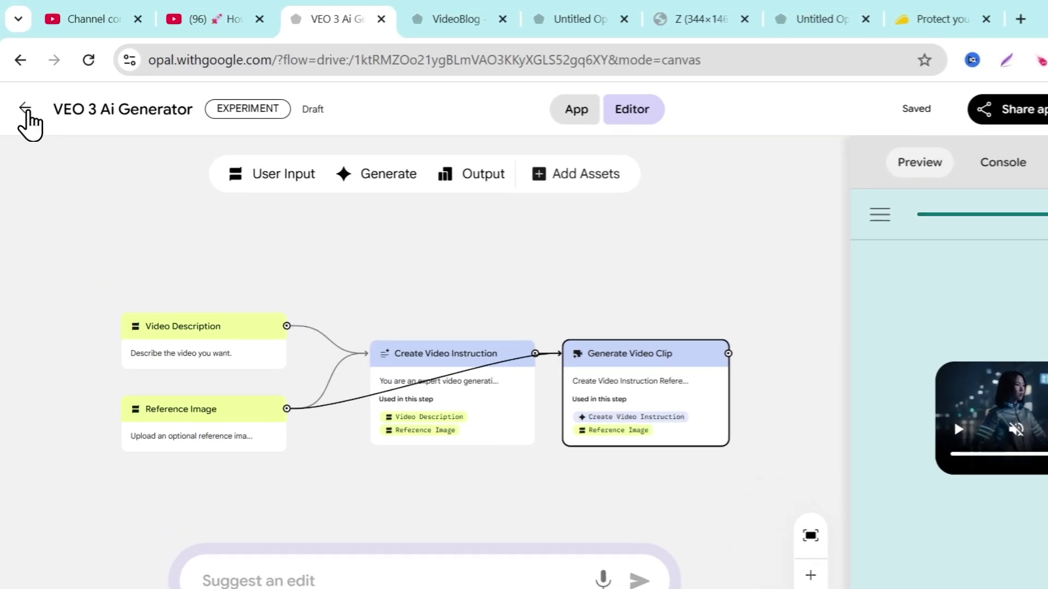
Return to the Opal home page and scroll down to the app cards
click(24, 93)
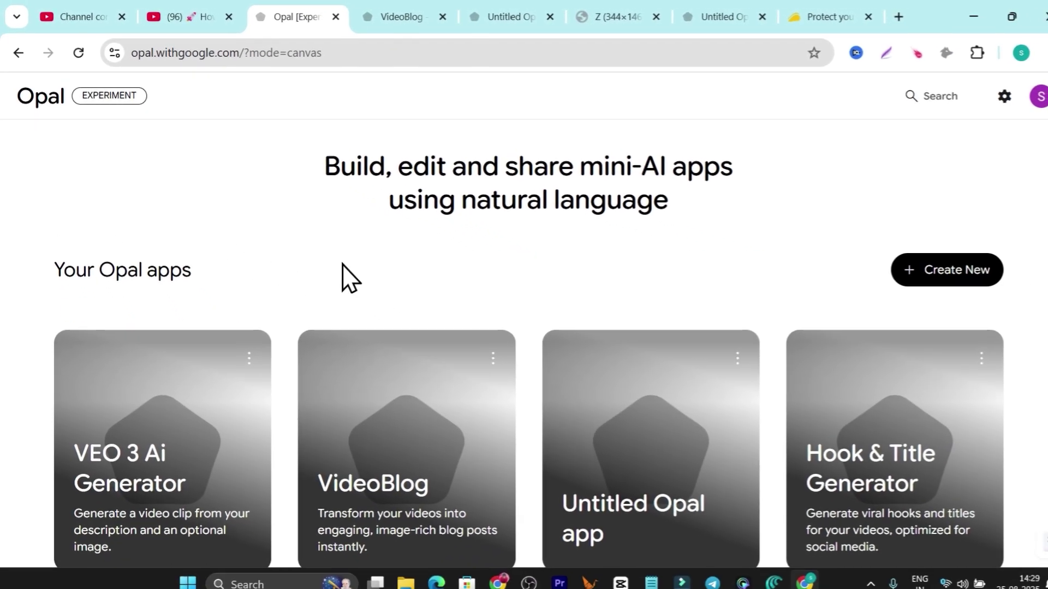
scroll(392, 314, down, 3)
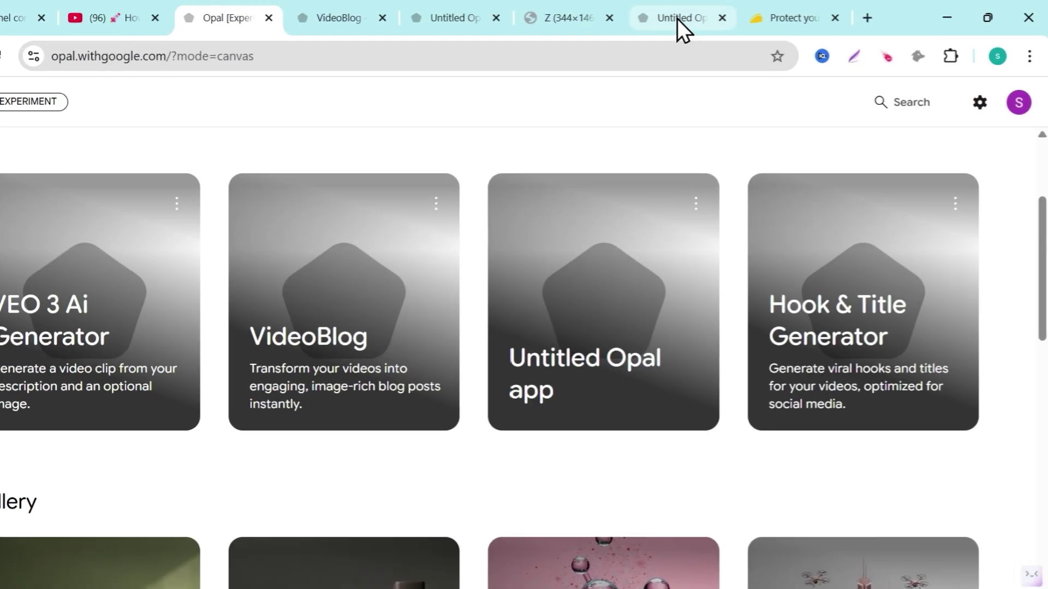
click(705, 23)
Bring up AppSumo's Goose VPN product page with its license tier plans
click(742, 27)
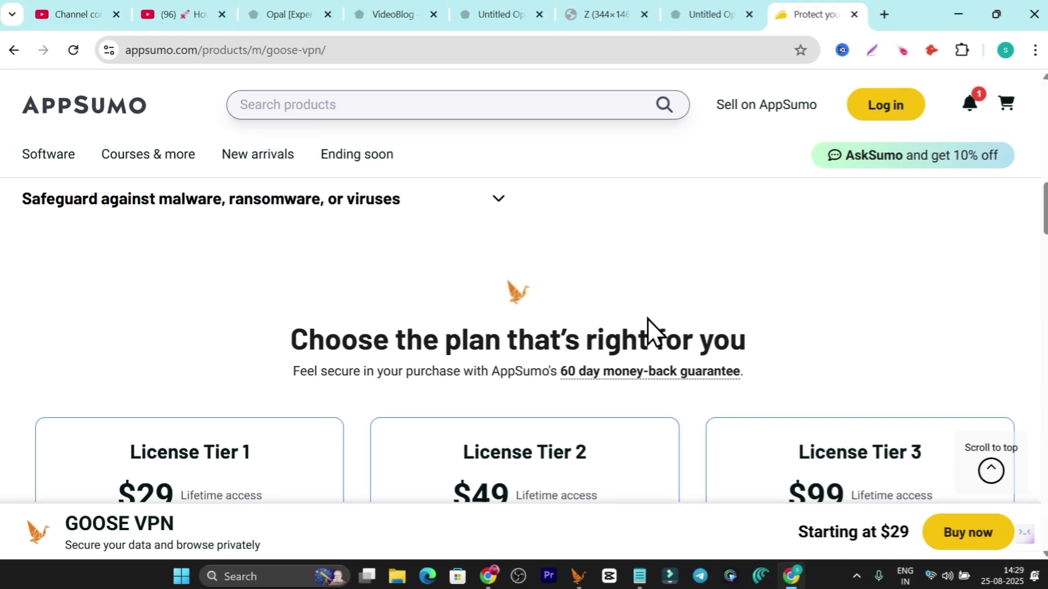
scroll(661, 322, up, 15)
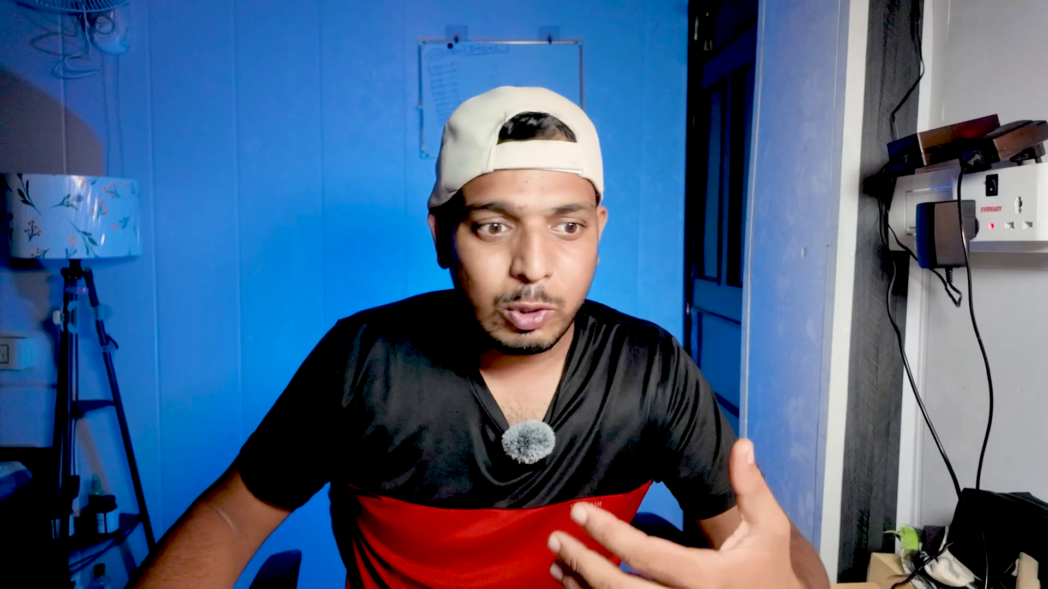